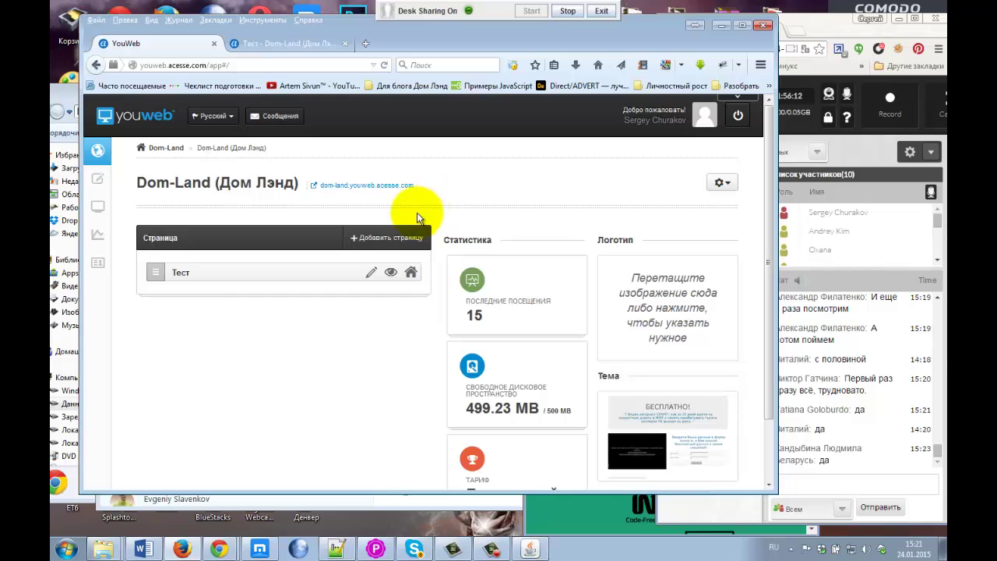
# - Open the Тест page in the site editor, bring up its video block, and maximize the browser window
pyautogui.click(97, 182)
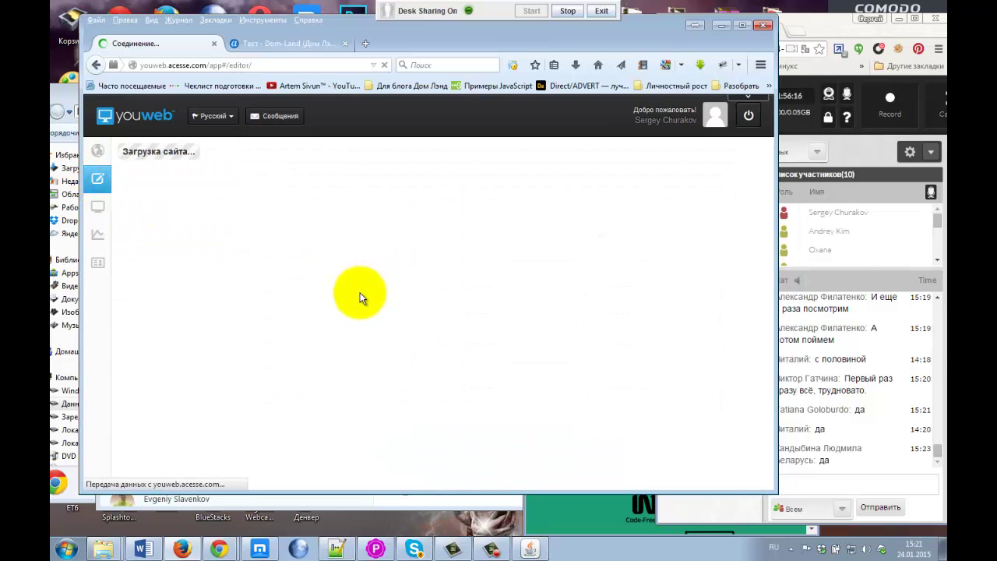
pyautogui.scroll(-2, 507, 265)
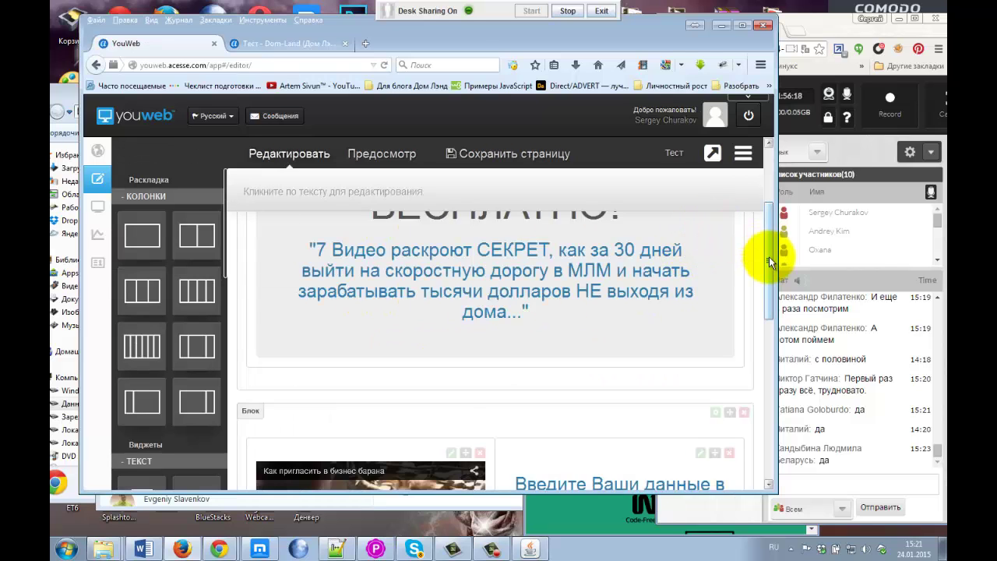
pyautogui.moveTo(770, 261); pyautogui.dragTo(766, 330)
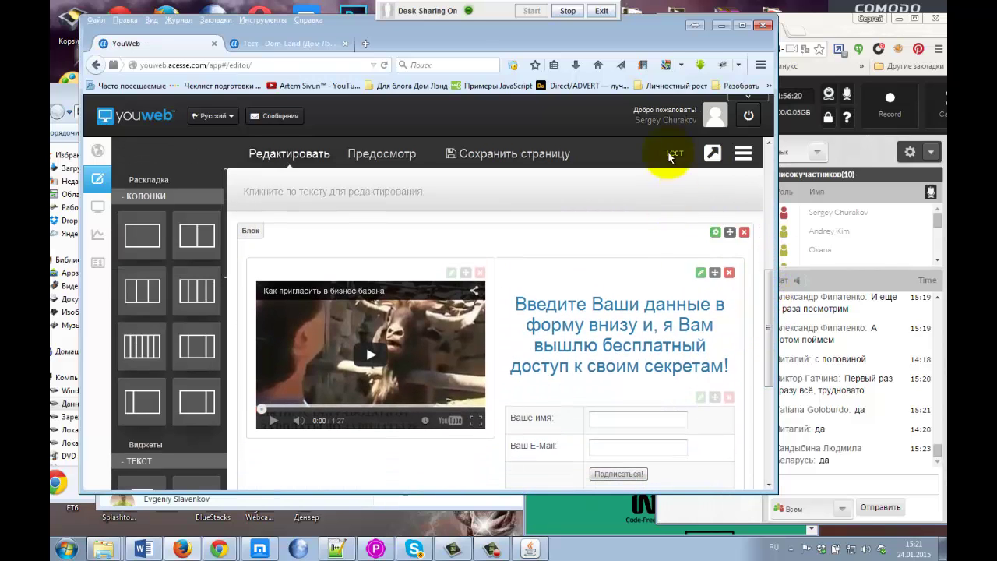
pyautogui.click(742, 30)
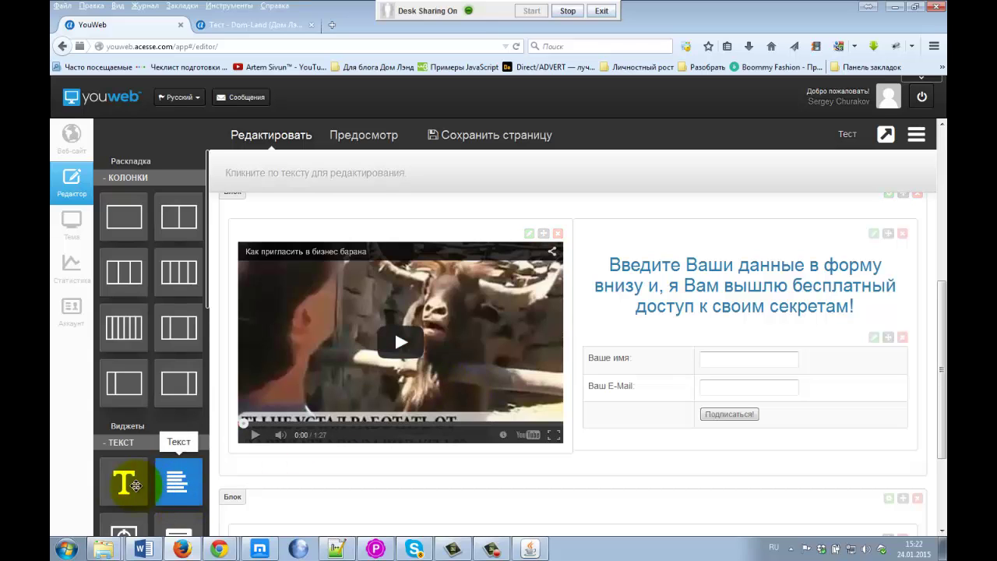
# - Review the available media widgets and open the block's embedded video "Как пригласить в бизнес барана" on YouTube
pyautogui.scroll(-5, 129, 448)
pyautogui.scroll(-6, 123, 439)
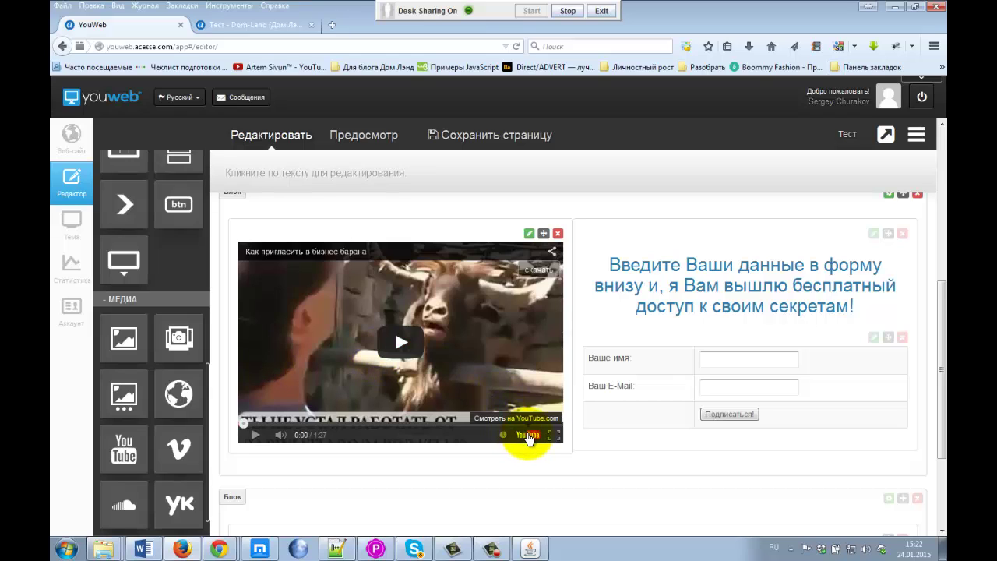
pyautogui.click(528, 434)
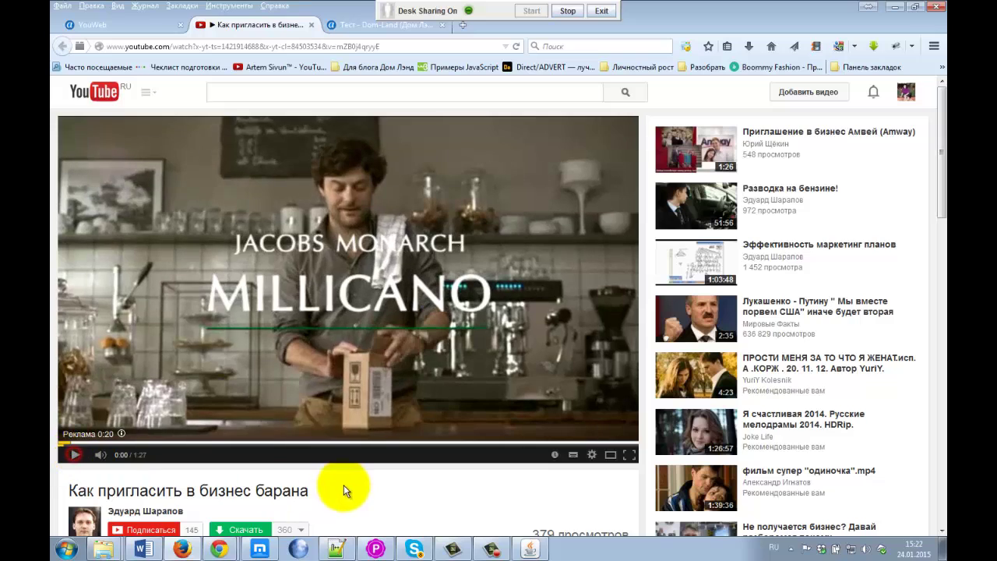
# - Show the video's HTML embed code in its sharing options and examine the iframe code
pyautogui.scroll(-3, 344, 490)
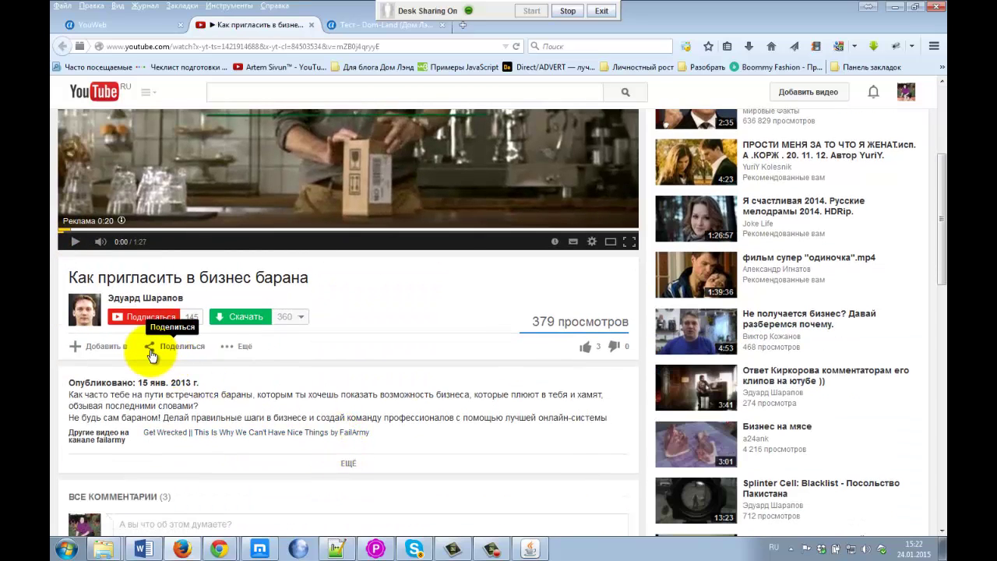
pyautogui.scroll(1, 311, 330)
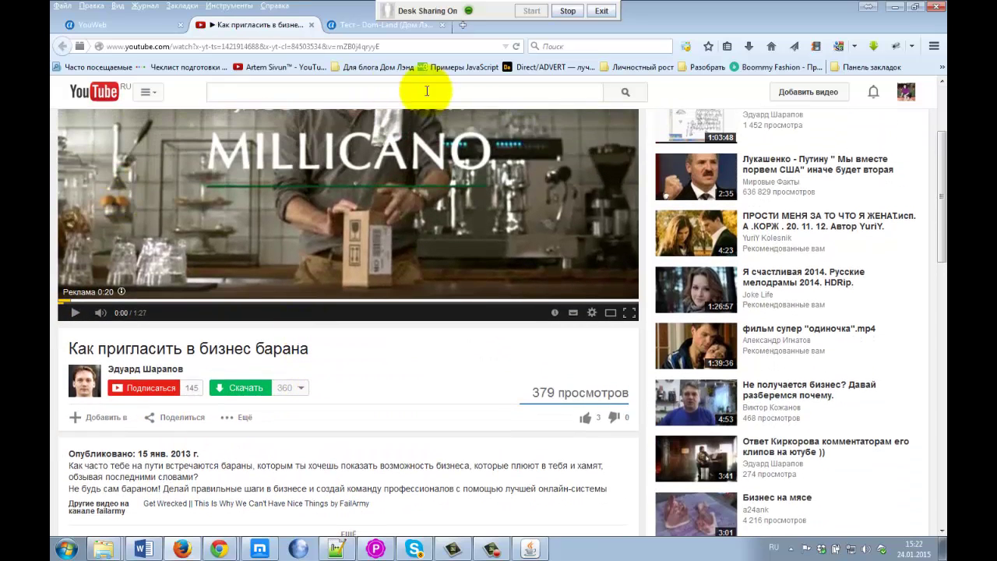
pyautogui.scroll(-2, 132, 358)
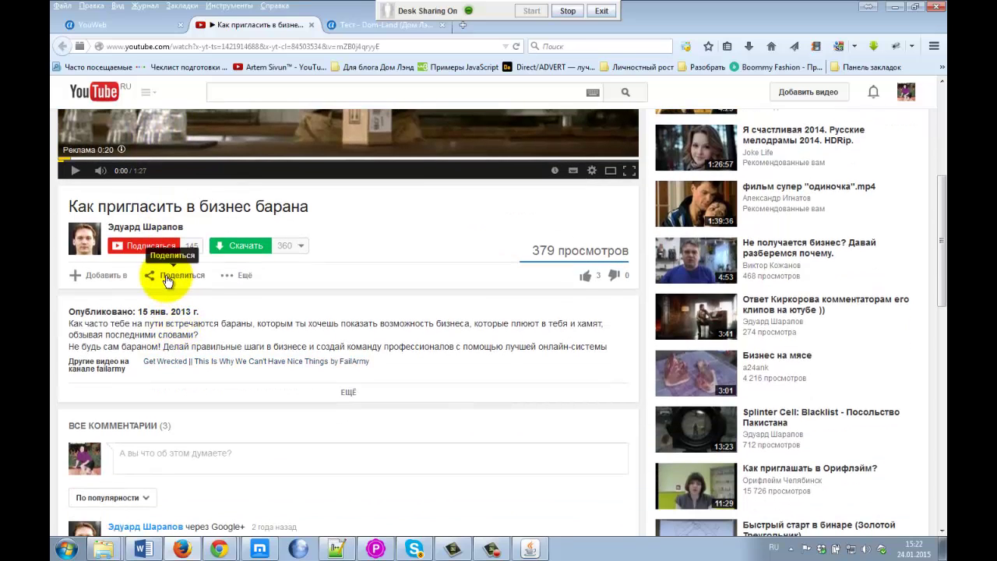
pyautogui.click(177, 279)
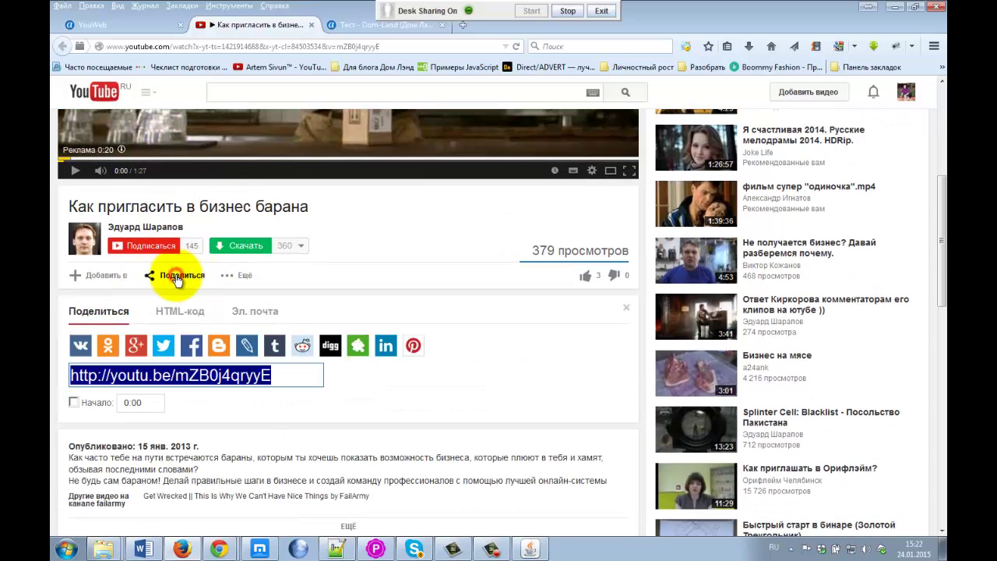
pyautogui.click(164, 311)
pyautogui.scroll(-1, 69, 361)
pyautogui.scroll(-1, 69, 361)
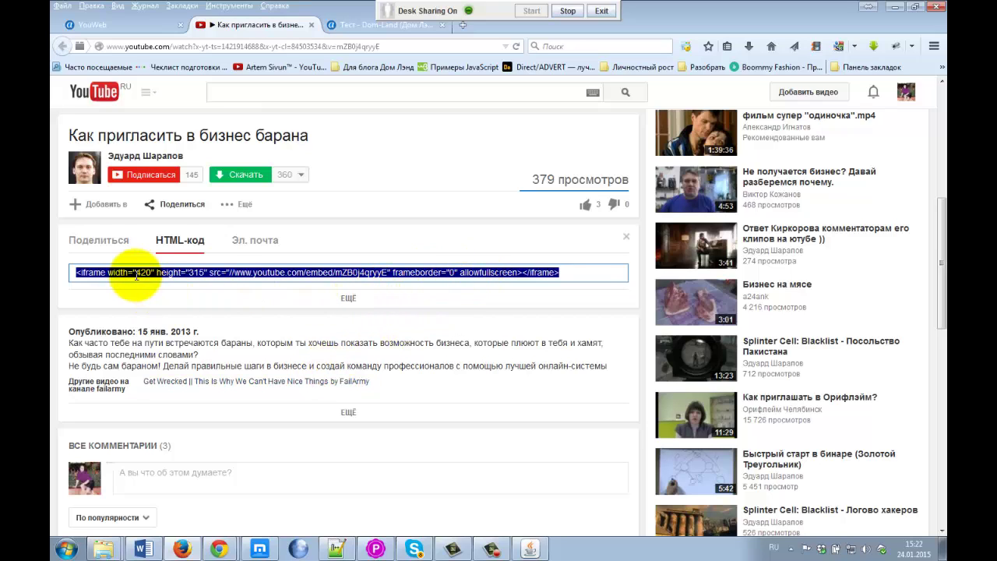
pyautogui.moveTo(572, 272); pyautogui.dragTo(67, 245)
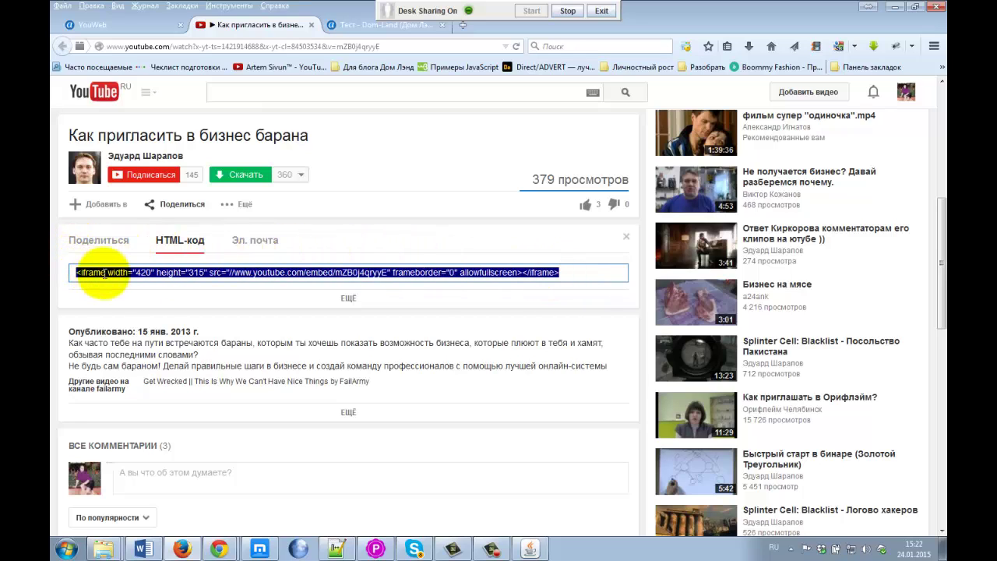
pyautogui.click(348, 272)
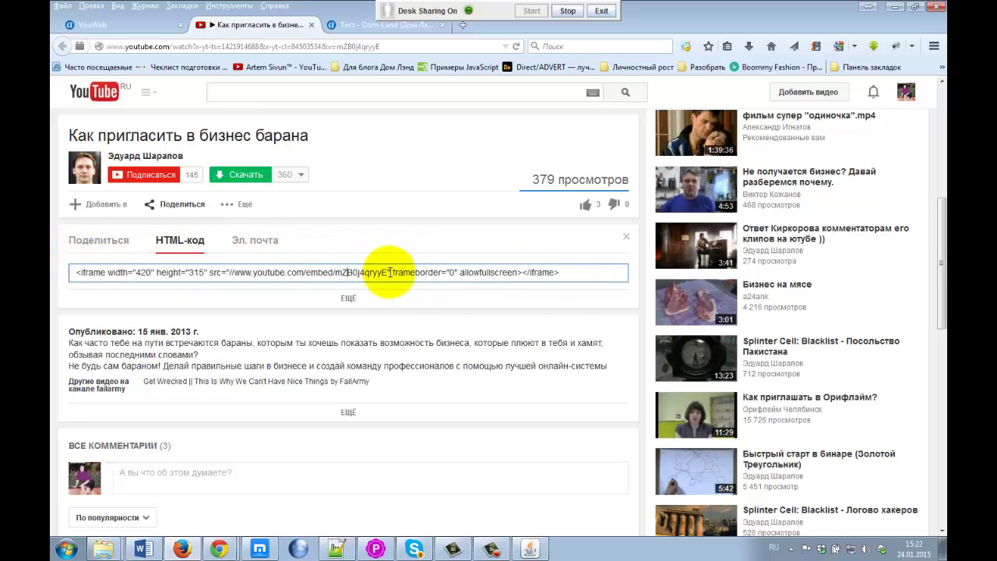
# - Expand the additional embed options and turn off showing similar videos after playback ends
pyautogui.scroll(-3, 187, 444)
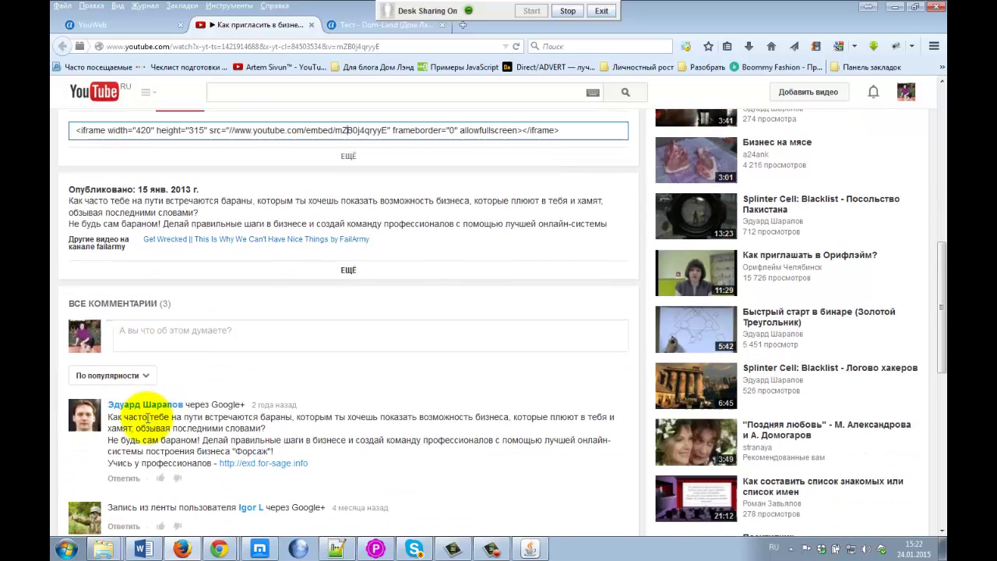
pyautogui.scroll(1, 149, 419)
pyautogui.scroll(2, 148, 418)
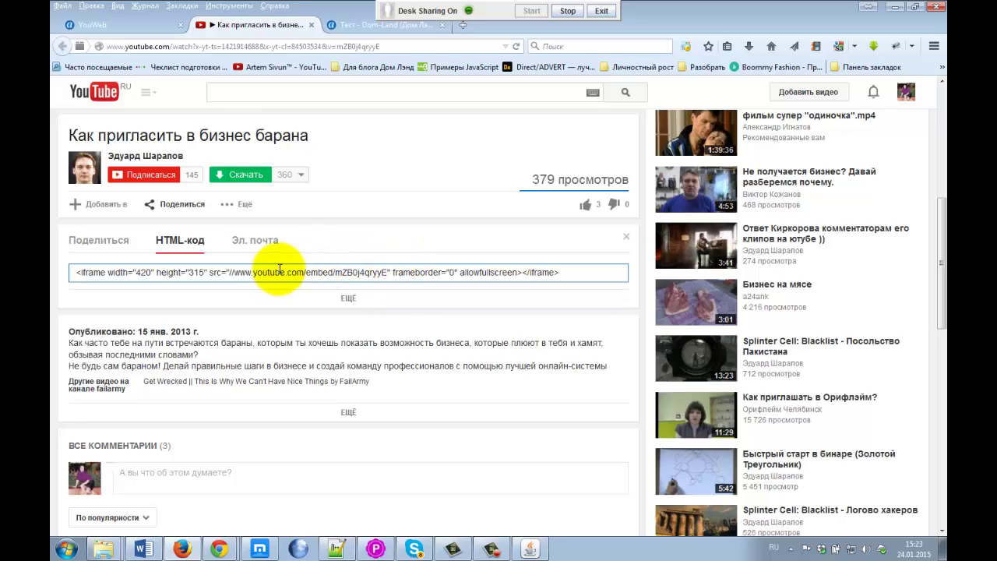
pyautogui.scroll(-5, 129, 374)
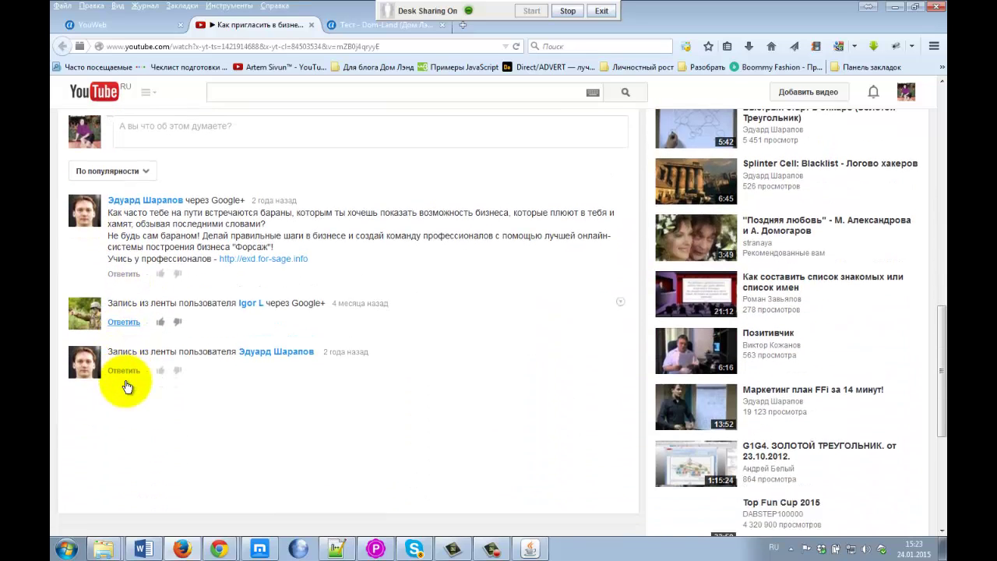
pyautogui.scroll(5, 126, 381)
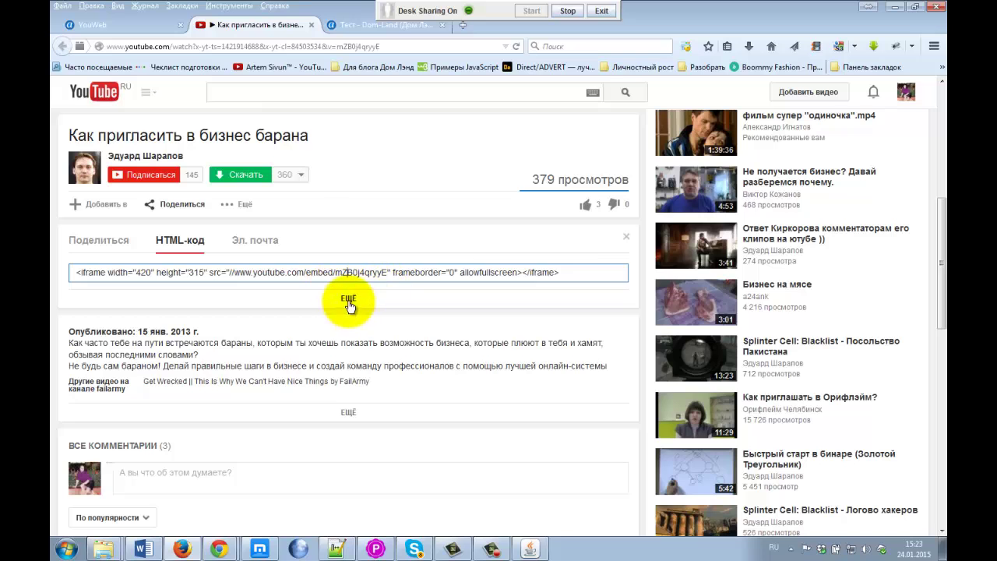
pyautogui.click(349, 300)
pyautogui.scroll(-3, 140, 307)
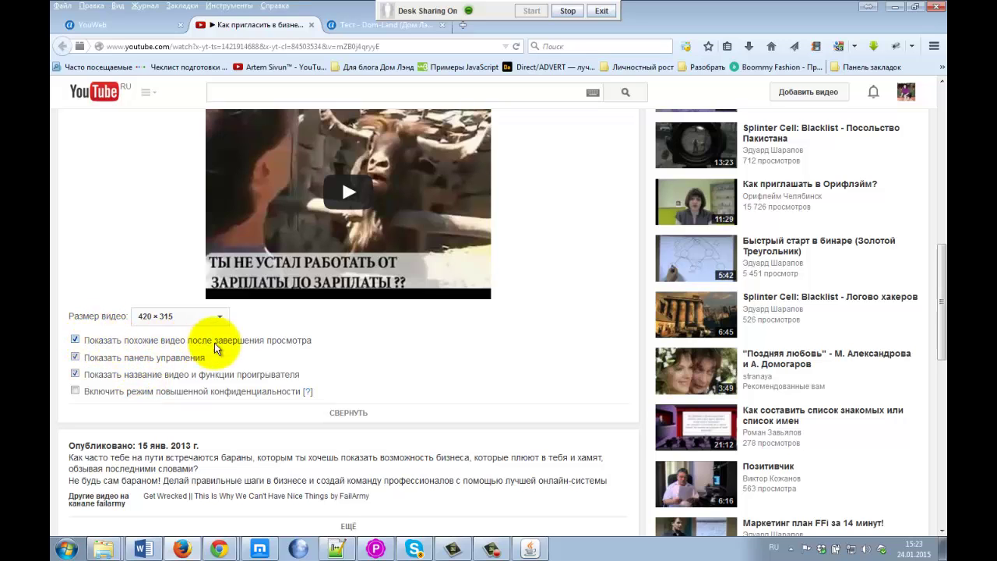
pyautogui.click(75, 340)
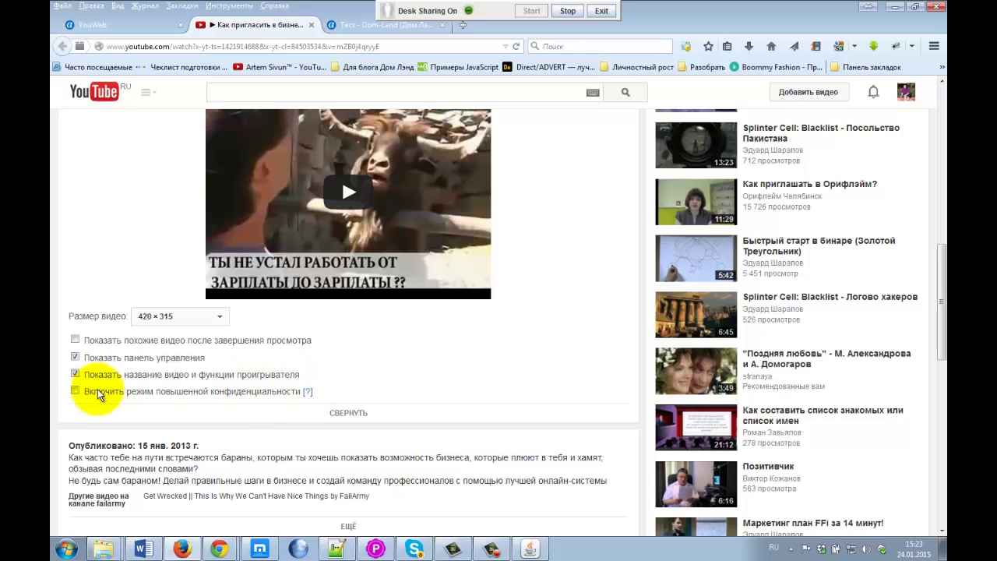
# - Open the help article linked from the enhanced privacy option and read the steps for embedding a video on a website
pyautogui.click(306, 394)
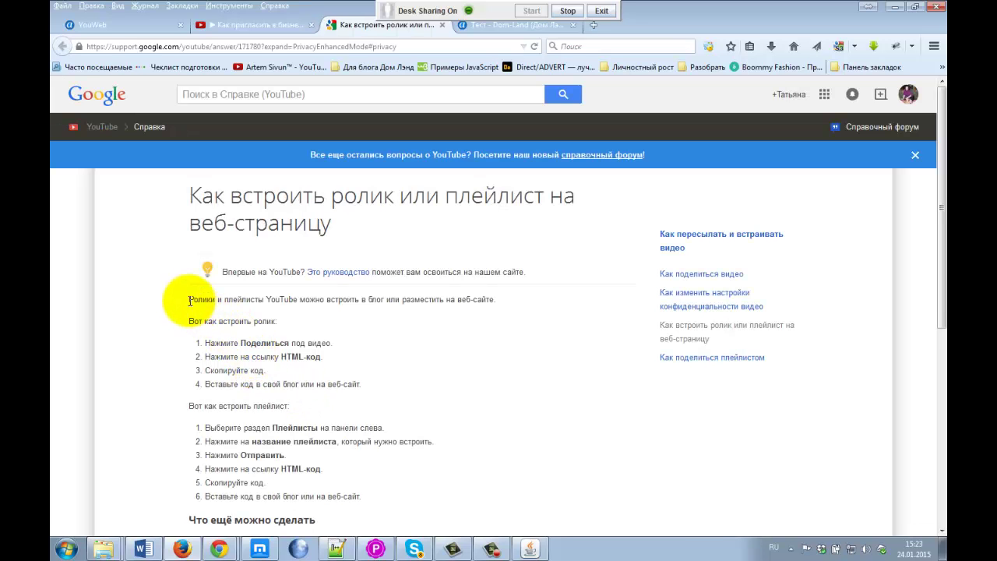
pyautogui.scroll(-3, 189, 300)
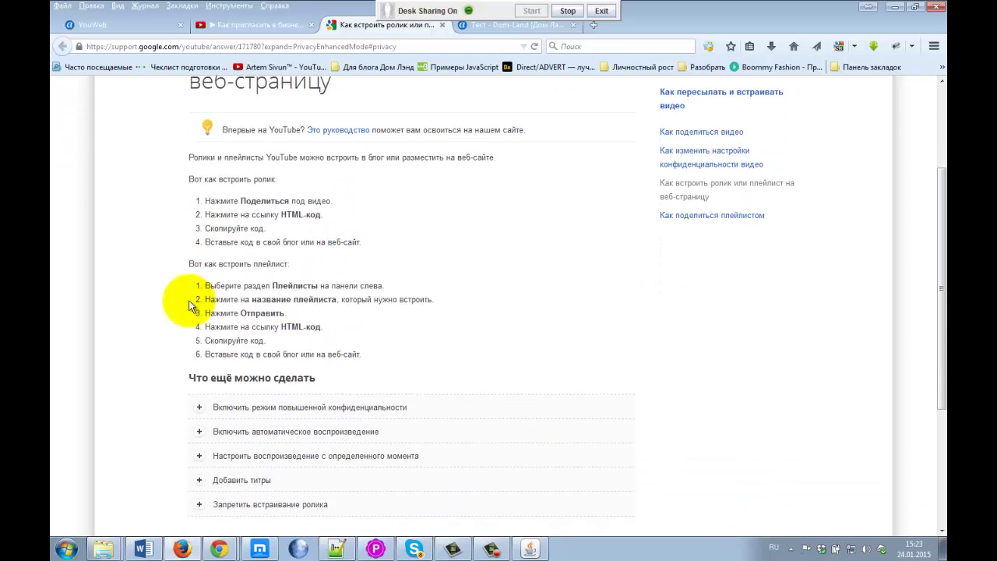
pyautogui.scroll(2, 189, 300)
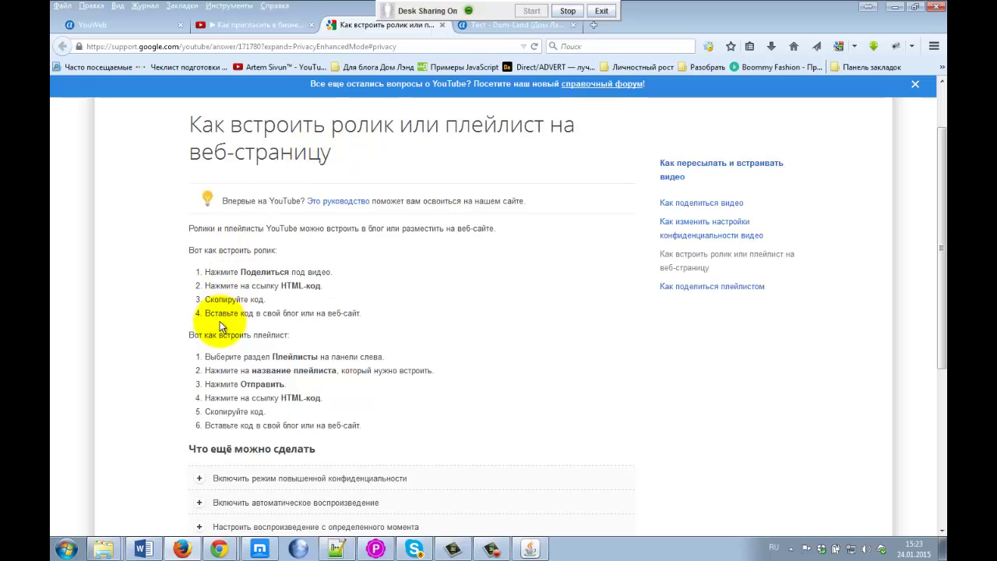
pyautogui.scroll(-1, 220, 321)
pyautogui.scroll(-1, 220, 322)
pyautogui.moveTo(189, 179); pyautogui.dragTo(276, 179)
pyautogui.moveTo(207, 201); pyautogui.dragTo(343, 204)
pyautogui.click(342, 205)
pyautogui.moveTo(249, 216); pyautogui.dragTo(318, 215)
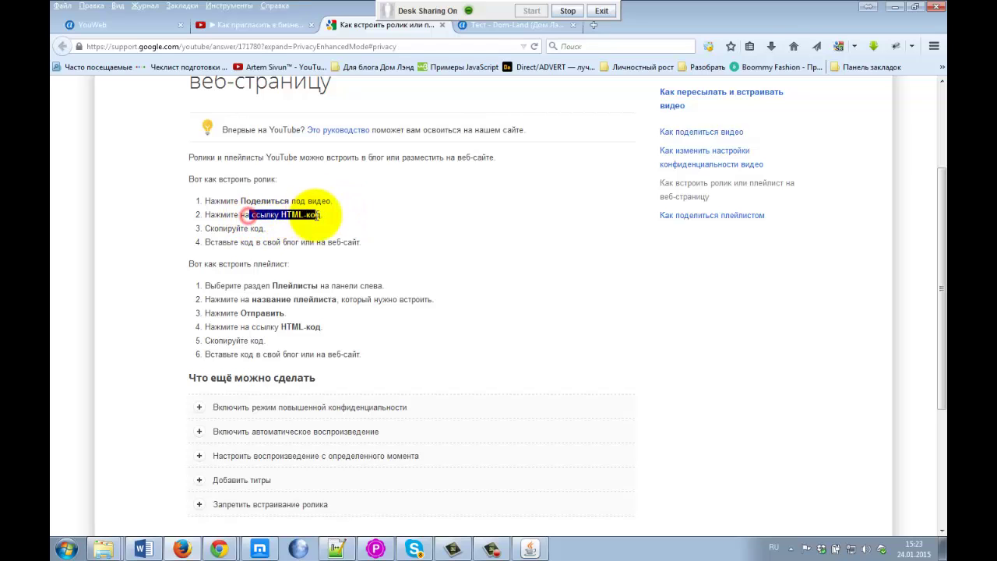
pyautogui.click(226, 234)
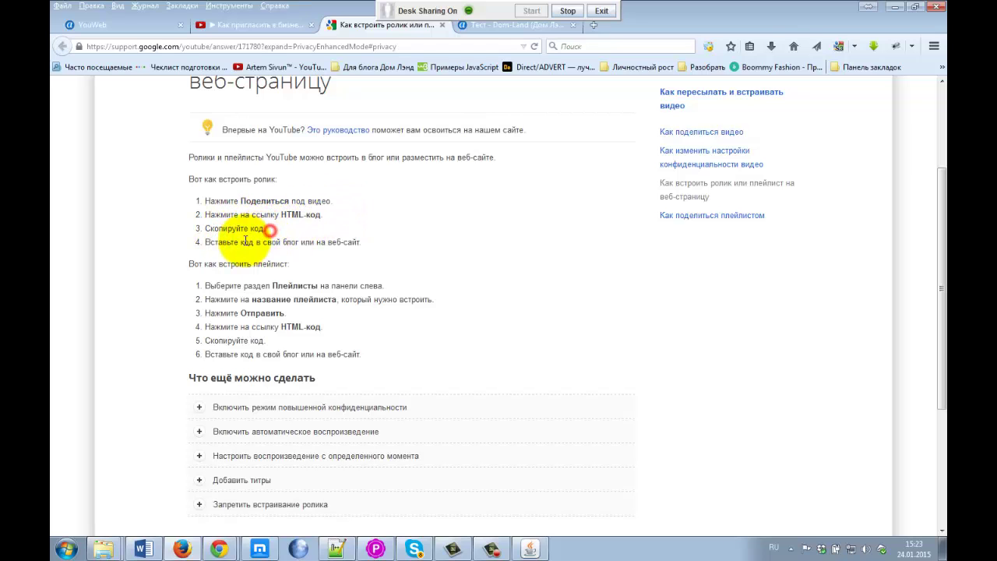
pyautogui.moveTo(244, 242); pyautogui.dragTo(366, 241)
pyautogui.click(370, 242)
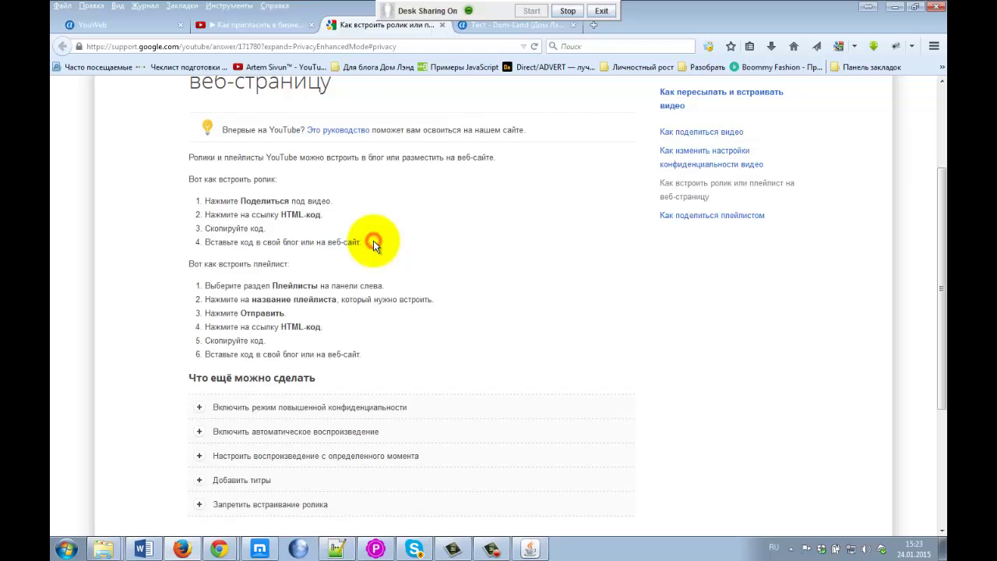
pyautogui.scroll(-2, 319, 246)
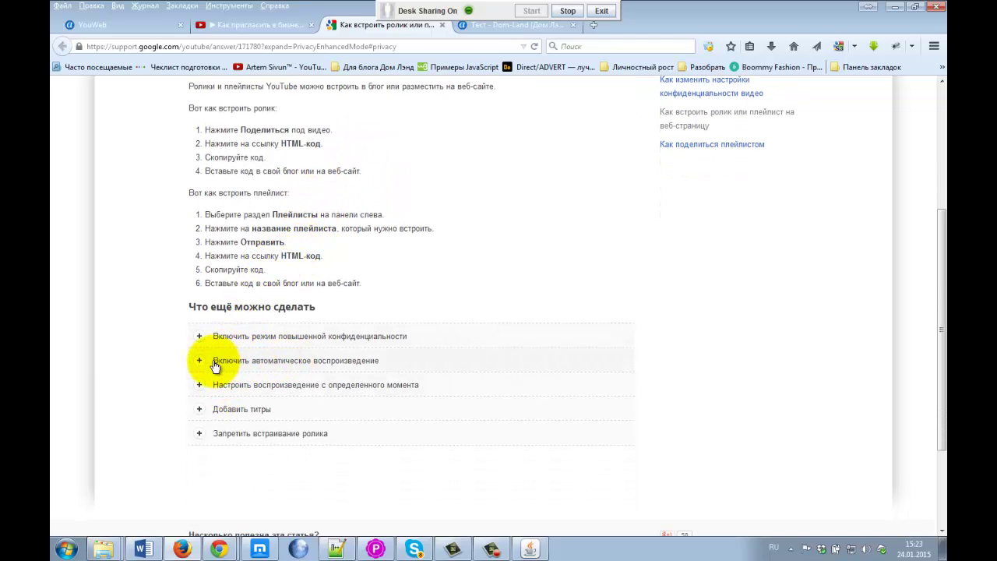
# - Expand the help section on enabling autoplay and examine the &autoplay=1 fragment and its placement in the example code
pyautogui.click(361, 364)
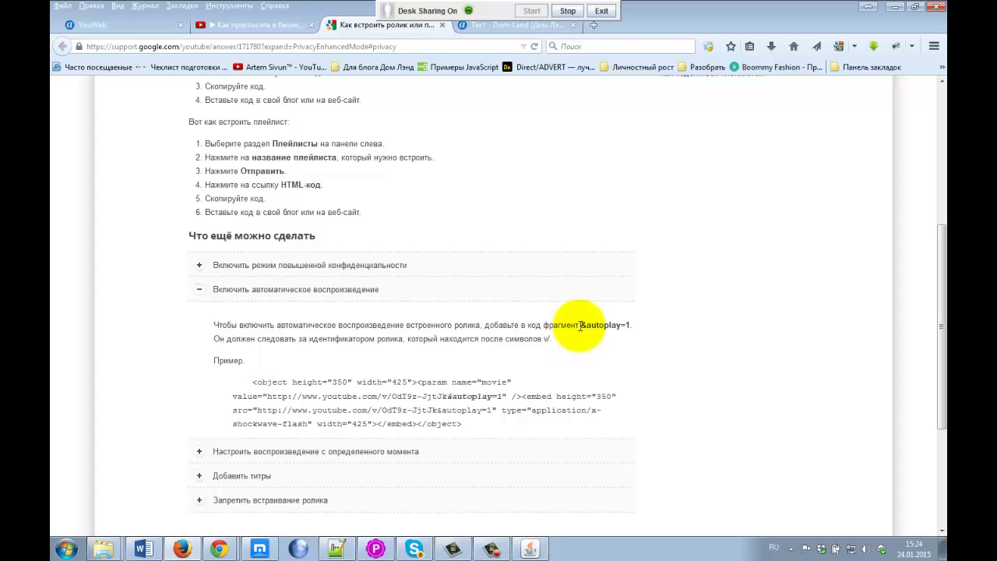
pyautogui.moveTo(581, 326); pyautogui.dragTo(632, 324)
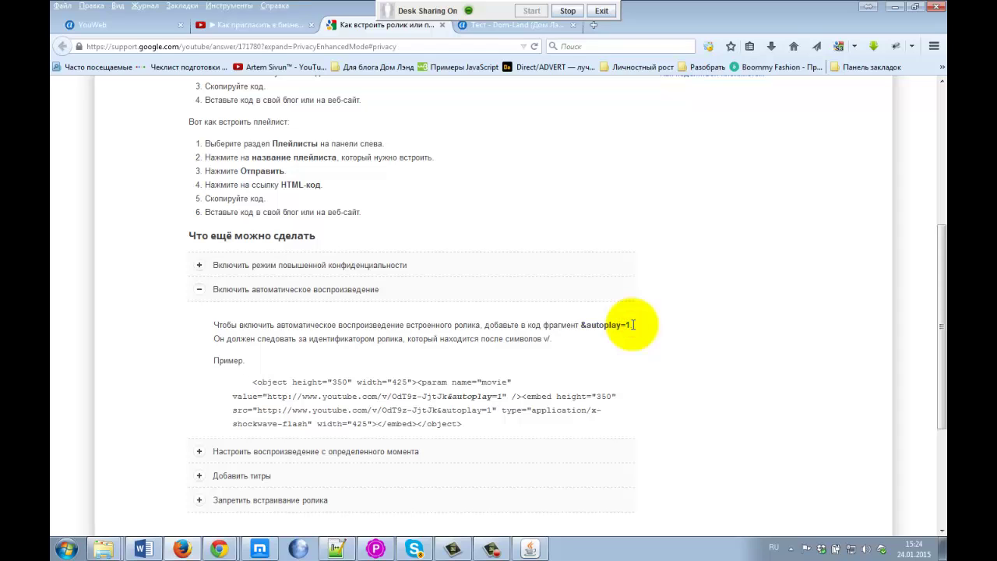
pyautogui.moveTo(577, 325); pyautogui.dragTo(618, 325)
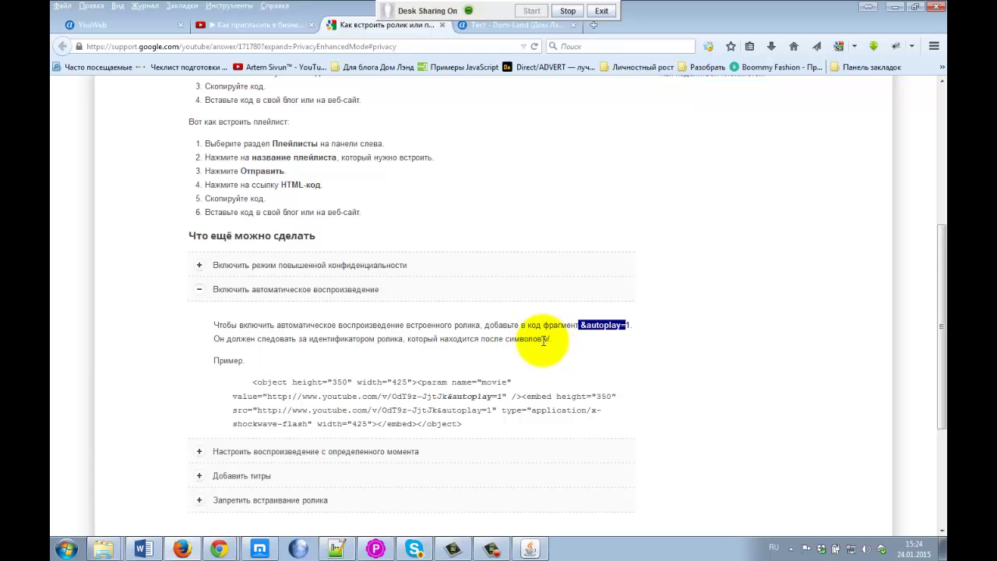
pyautogui.moveTo(550, 340); pyautogui.dragTo(541, 339)
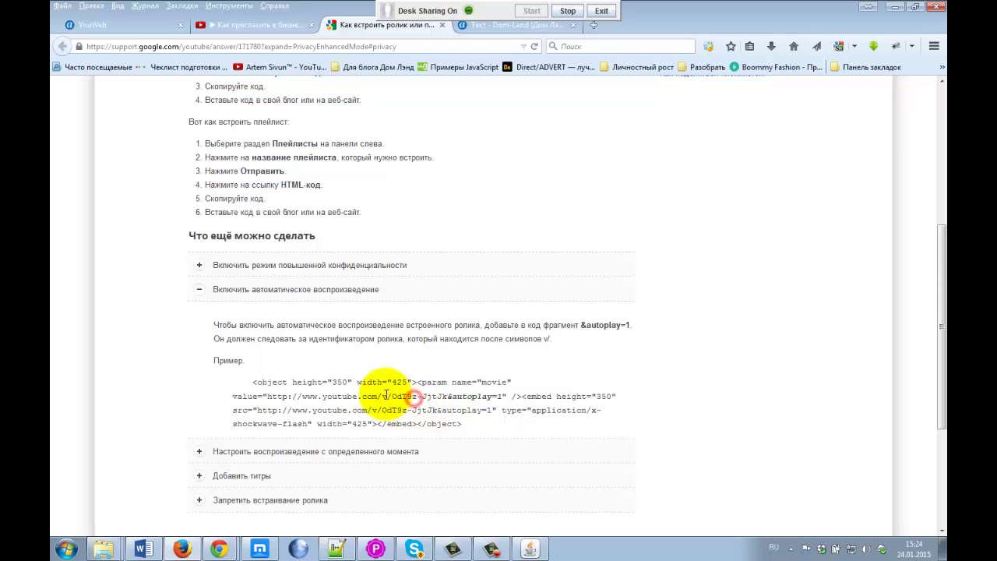
pyautogui.moveTo(297, 396); pyautogui.dragTo(448, 396)
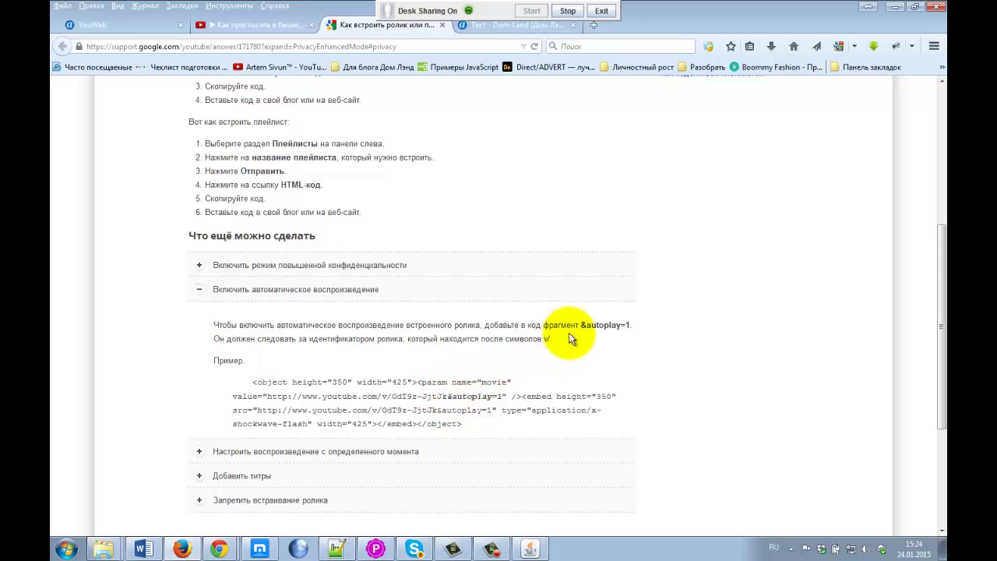
pyautogui.moveTo(580, 325); pyautogui.dragTo(633, 327)
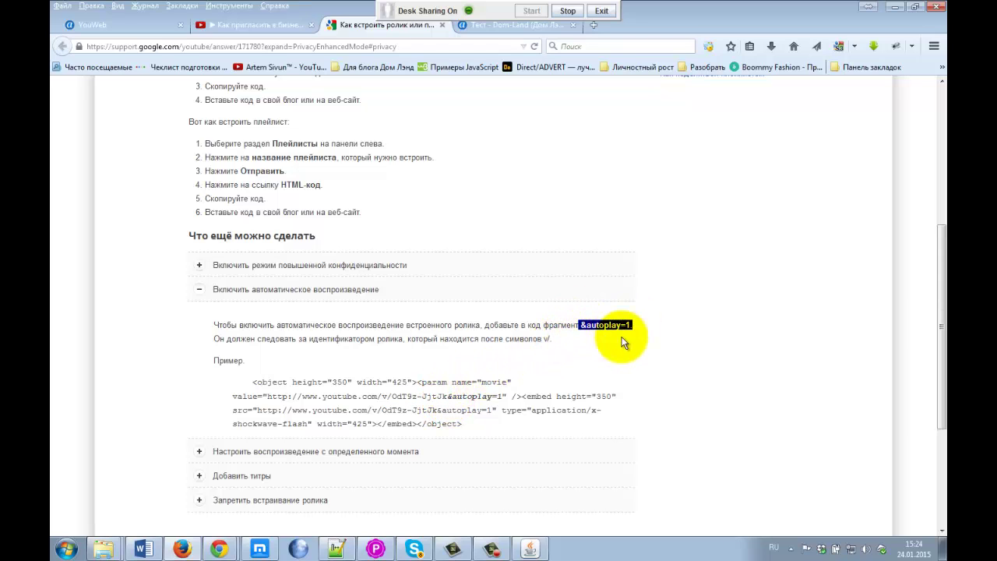
pyautogui.click(592, 327)
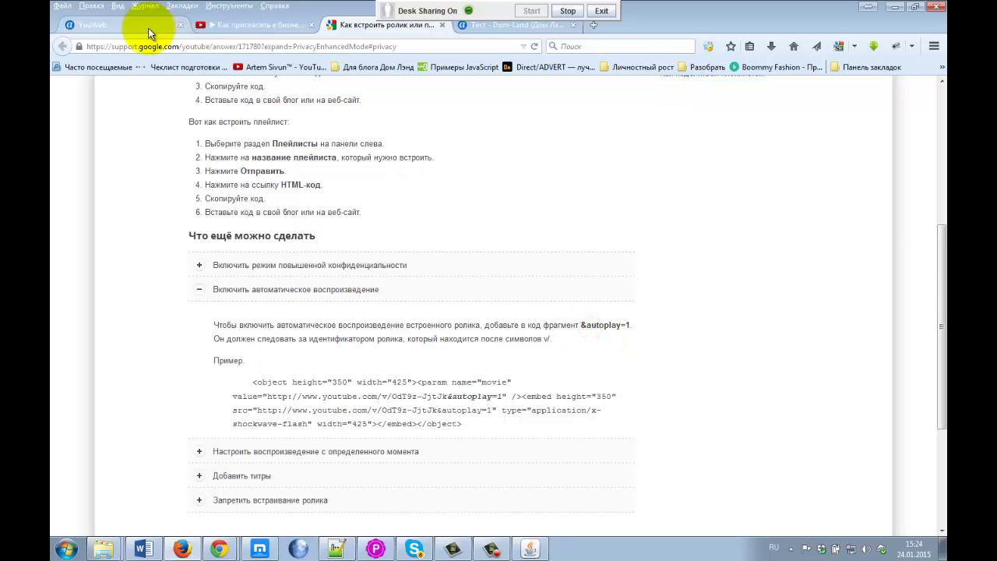
# - Copy the complete iframe embed code from the YouTube video's sharing options
pyautogui.click(219, 24)
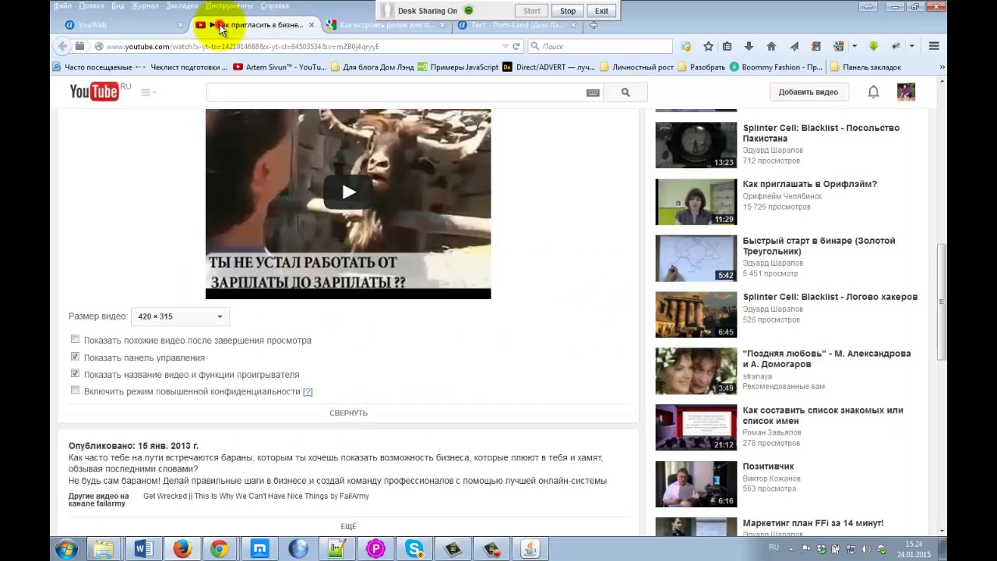
pyautogui.scroll(5, 75, 297)
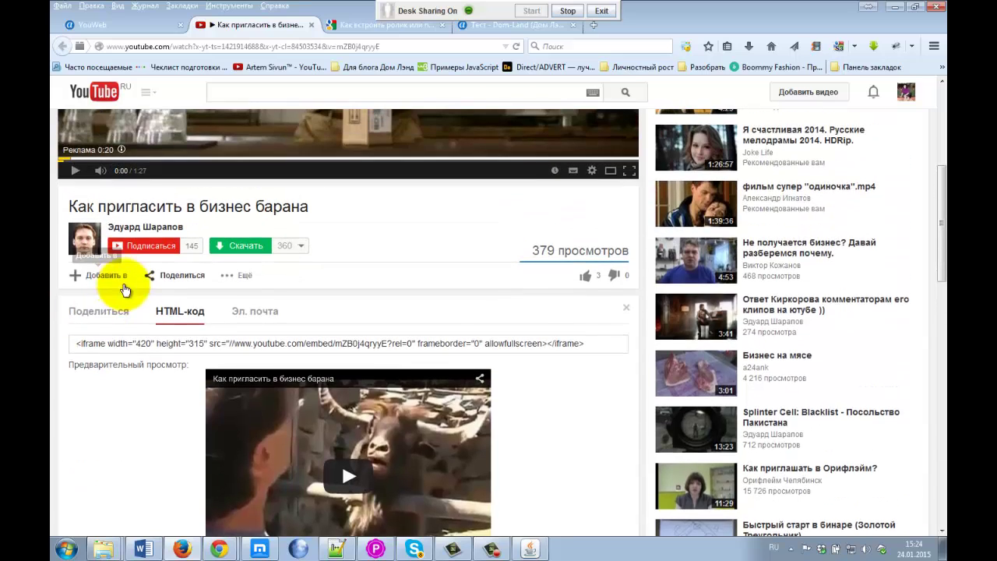
pyautogui.click(254, 341)
pyautogui.moveTo(586, 344); pyautogui.dragTo(61, 311)
pyautogui.hotkey('ctrl', 'c')
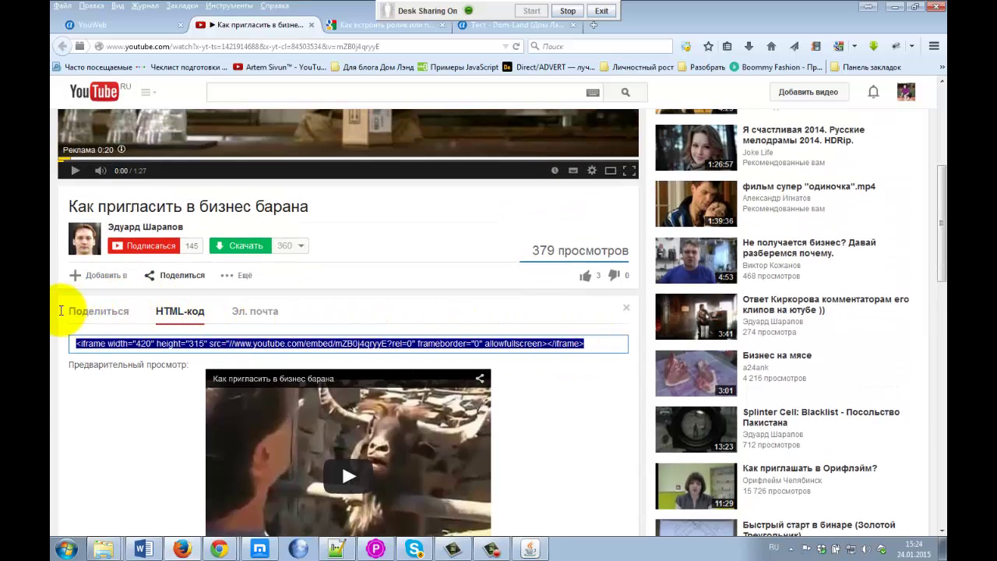
# - Switch to Notepad++ and paste the iframe code into index.html, one blank line below the copyright line
pyautogui.click(337, 550)
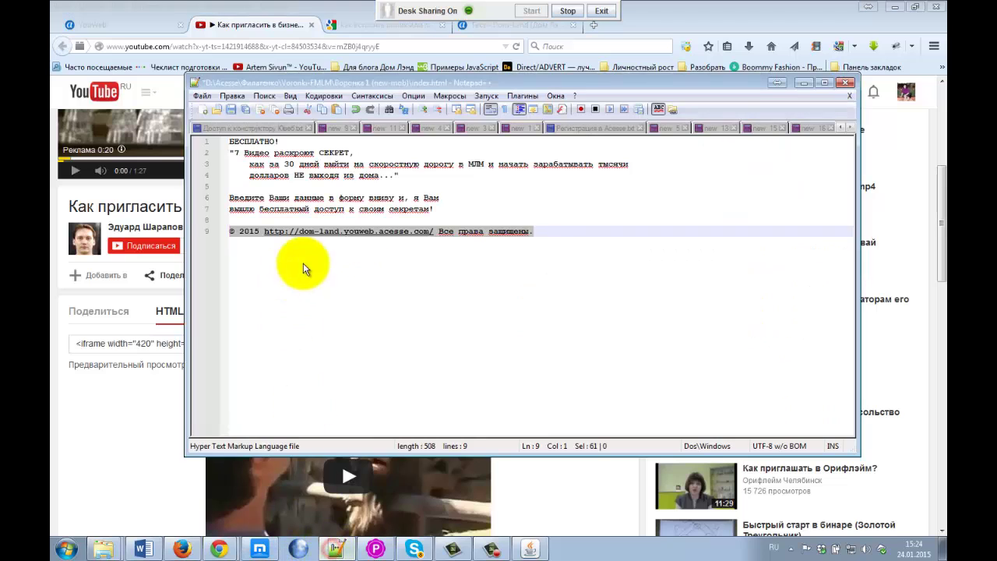
pyautogui.click(553, 228)
pyautogui.press('Return')
pyautogui.press('Return')
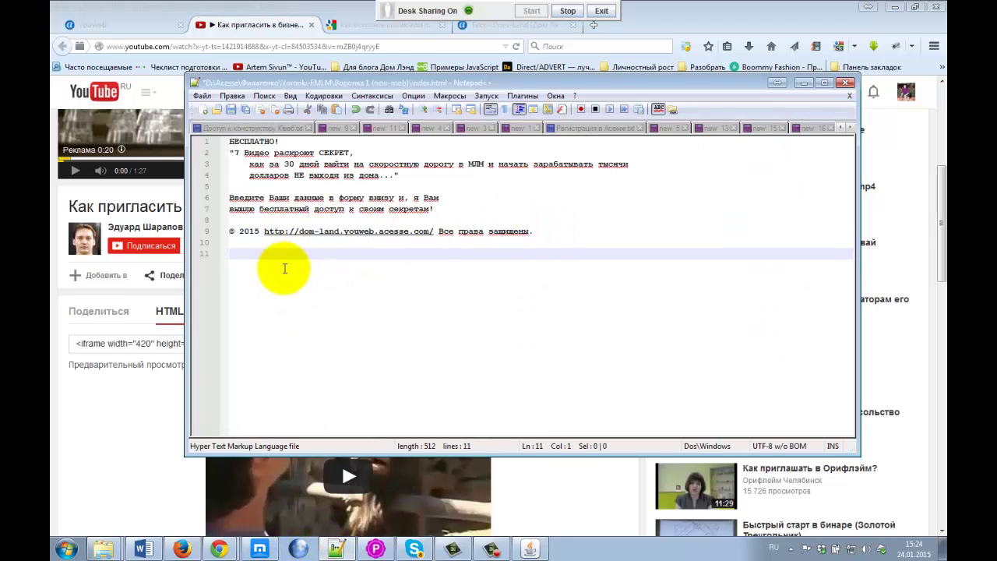
pyautogui.hotkey('ctrl', 'v')
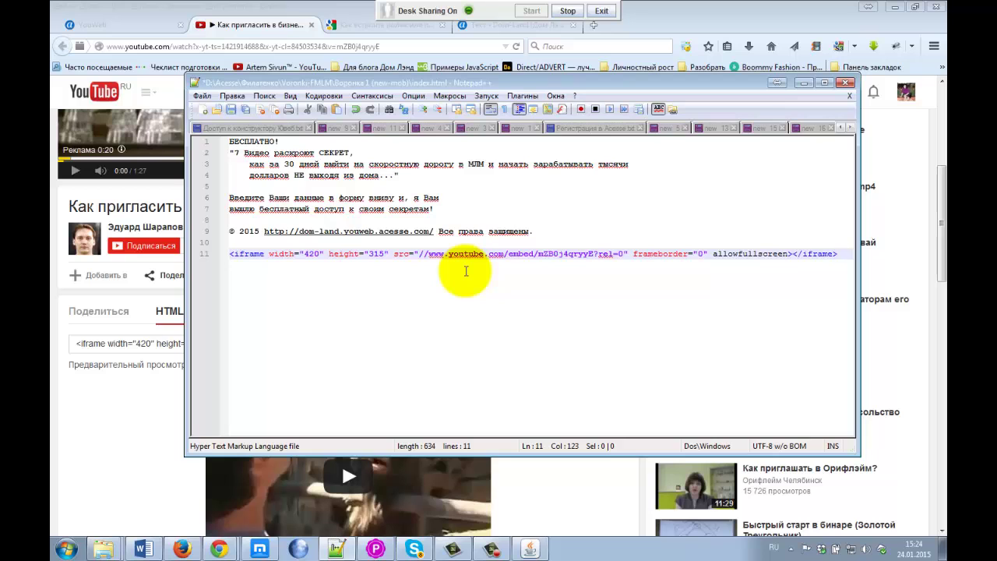
# - Copy the &autoplay=1 fragment from the help article and insert it right after rel=0 in the iframe's src address in Notepad++
pyautogui.click(369, 27)
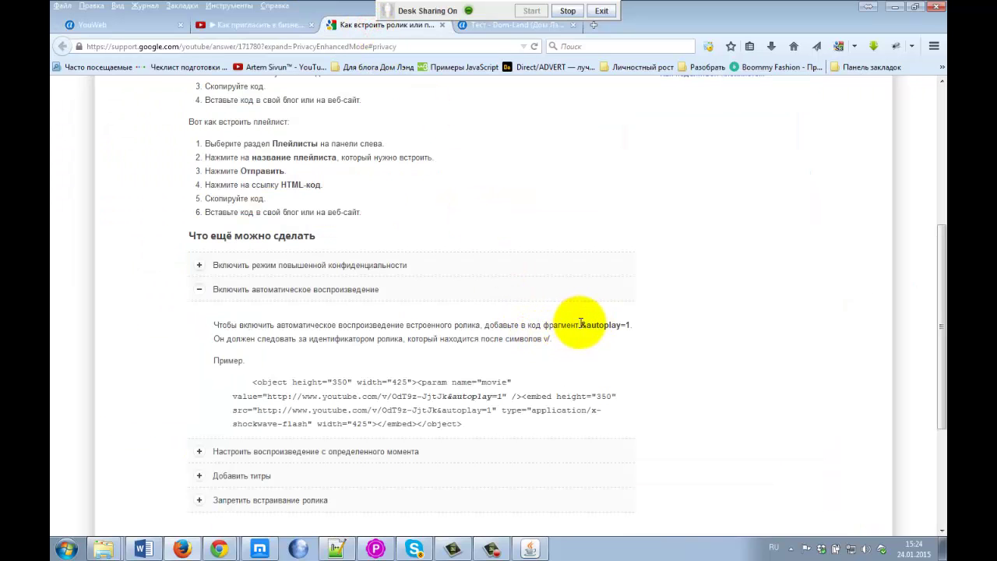
pyautogui.moveTo(582, 324)
pyautogui.mouseDown()
pyautogui.moveTo(632, 325)
pyautogui.moveTo(580, 325)
pyautogui.mouseUp()
pyautogui.hotkey('ctrl', 'c')
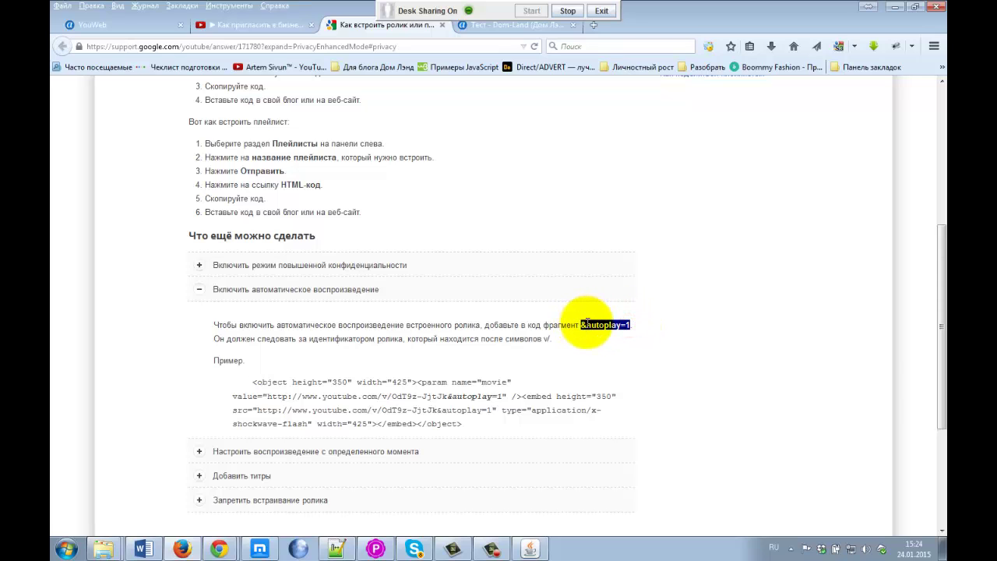
pyautogui.click(337, 548)
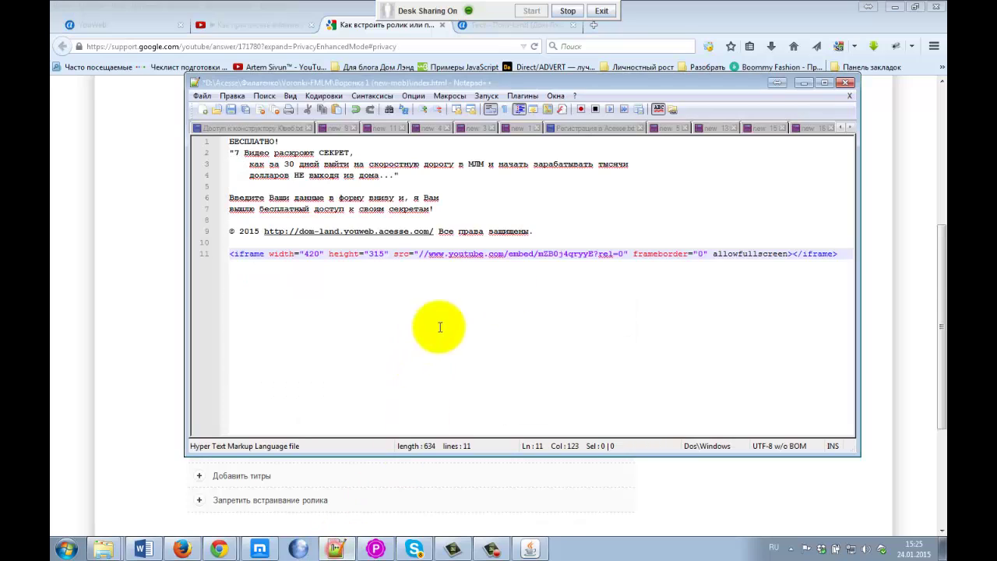
pyautogui.click(535, 271)
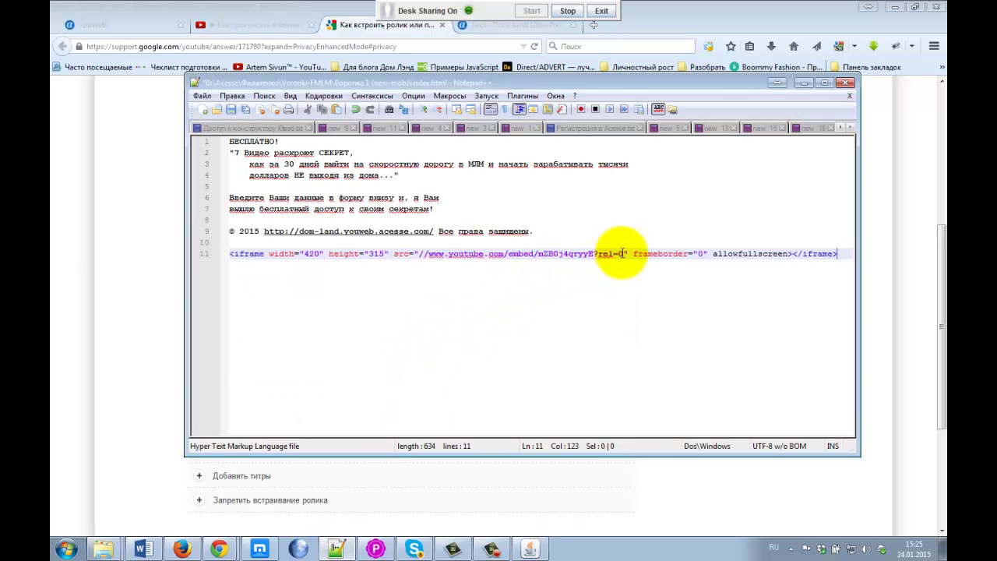
pyautogui.click(621, 254)
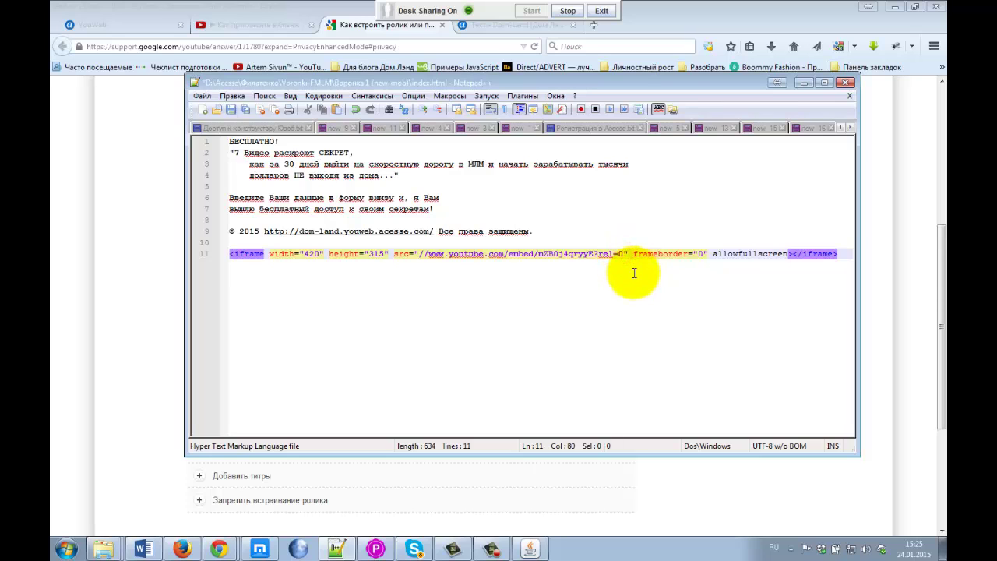
pyautogui.hotkey('ctrl', 'v')
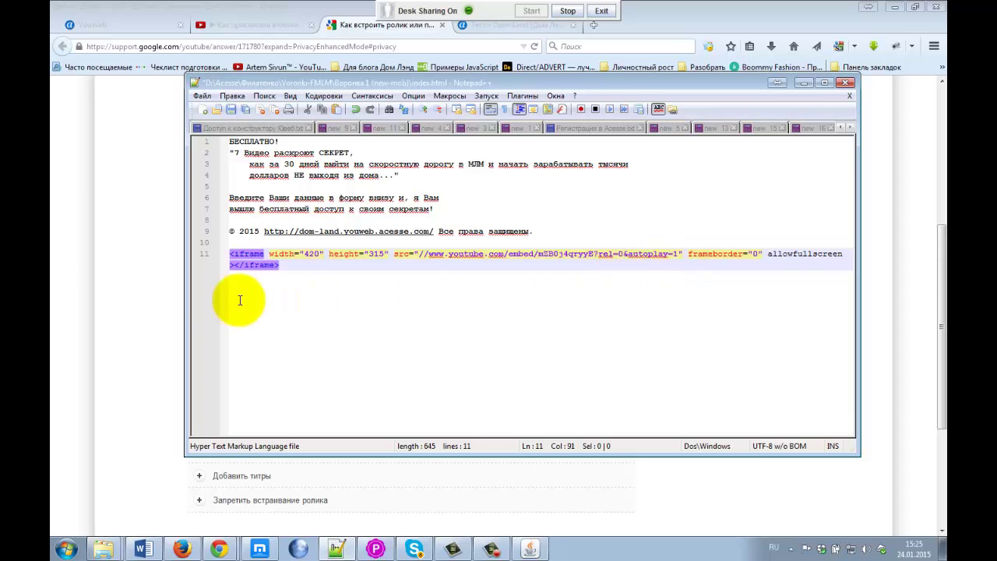
# - Review the width and height attributes in the modified iframe code and copy the whole code
pyautogui.click(284, 265)
pyautogui.moveTo(284, 266); pyautogui.dragTo(222, 261)
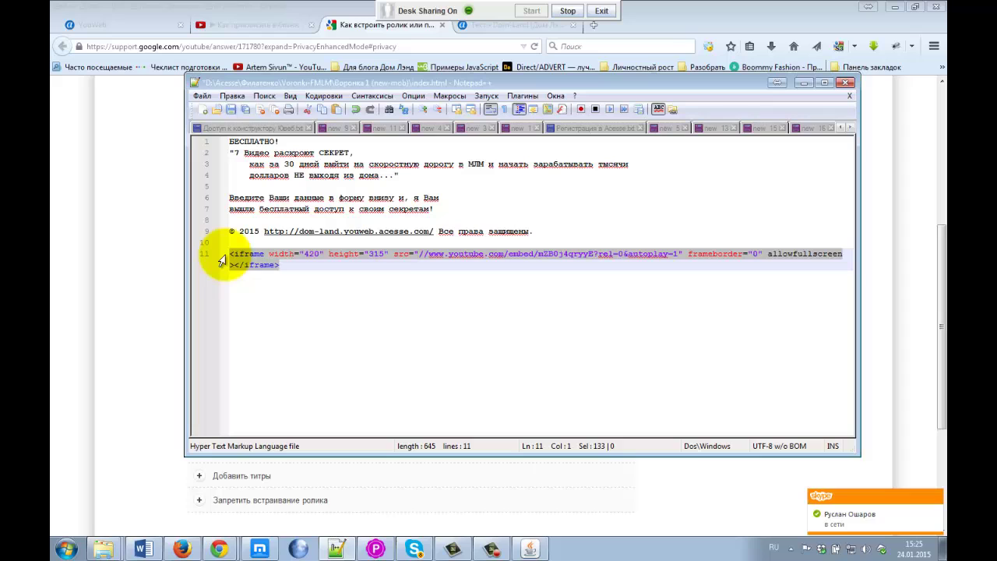
pyautogui.click(316, 258)
pyautogui.doubleClick(282, 254)
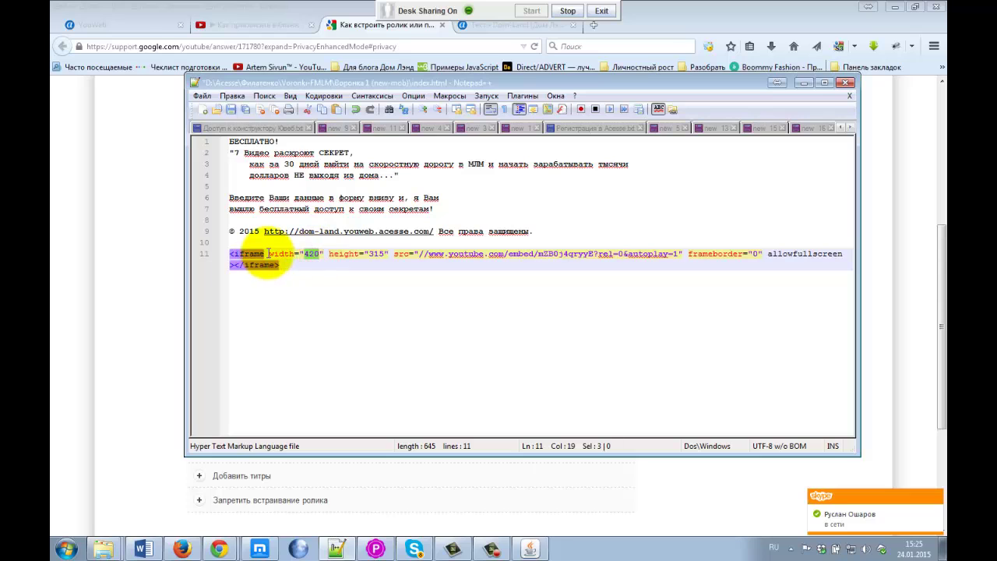
pyautogui.doubleClick(343, 255)
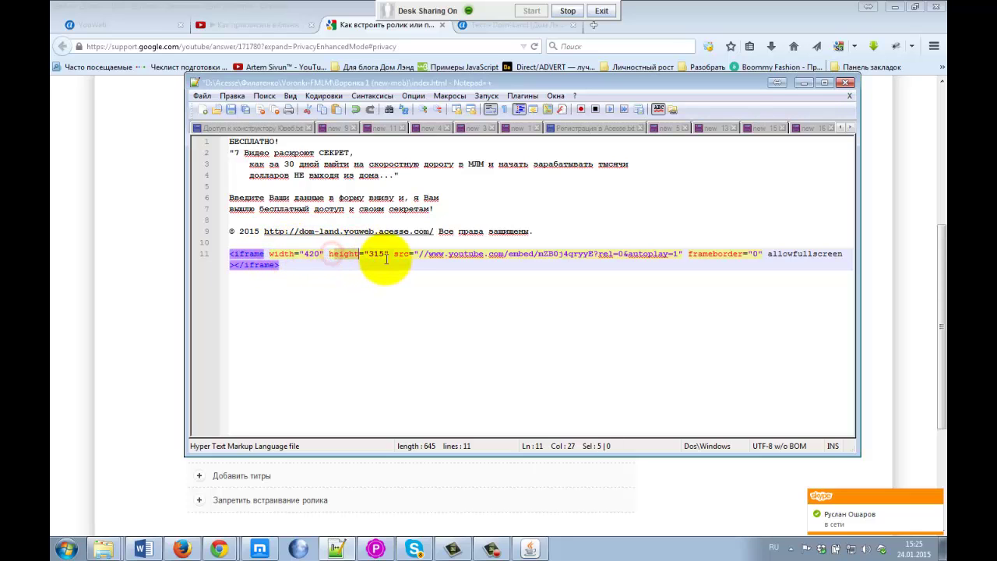
pyautogui.tripleClick(285, 263)
pyautogui.hotkey('ctrl', 'c')
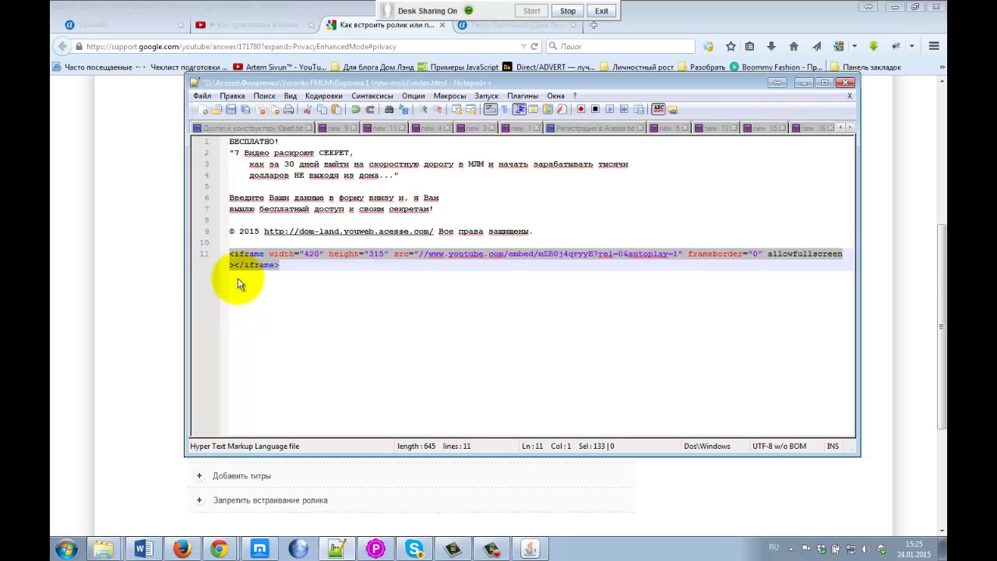
# - Switch to the YouWeb editor in the browser and delete the existing video component beside the subscription form
pyautogui.click(128, 266)
pyautogui.click(129, 24)
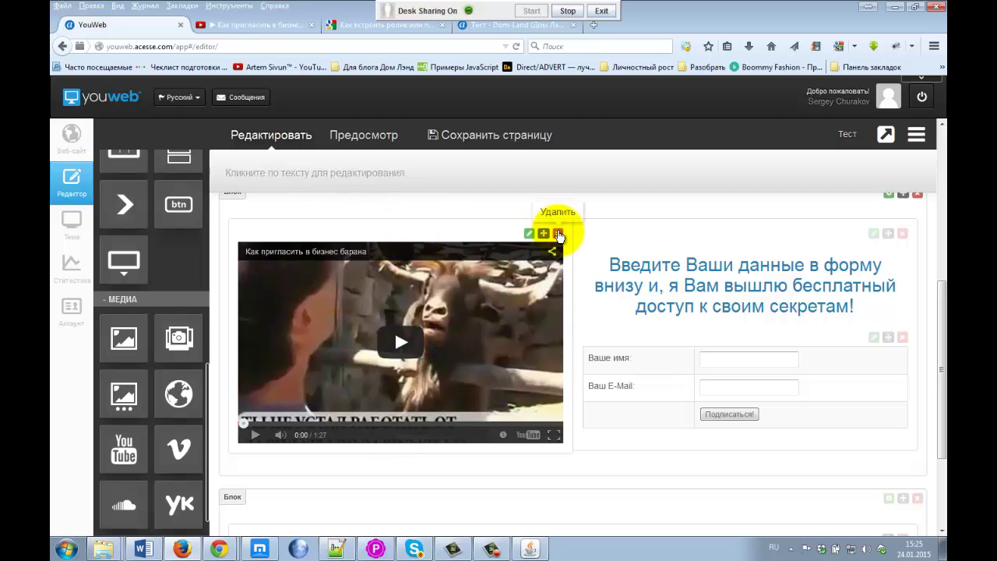
pyautogui.click(558, 236)
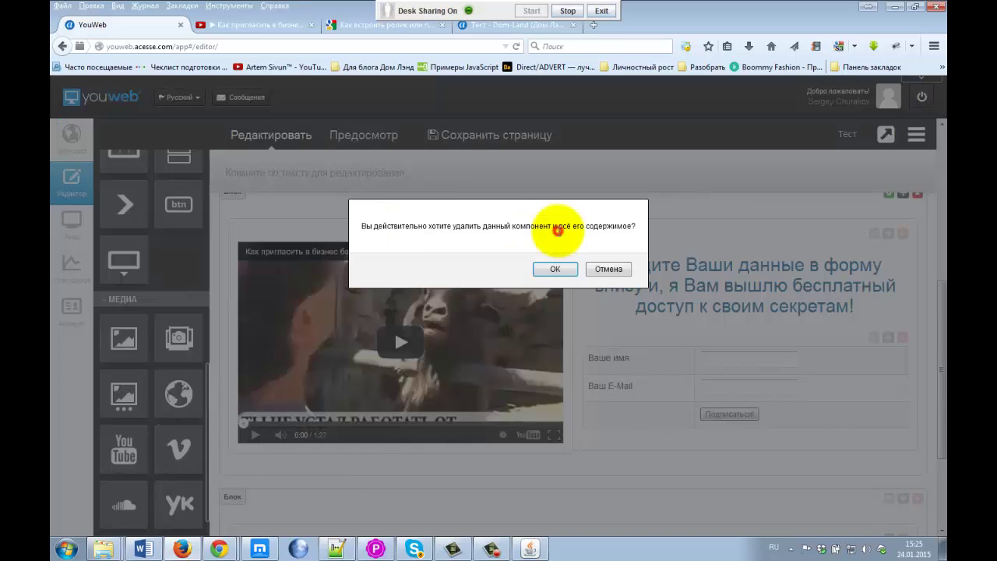
pyautogui.click(555, 269)
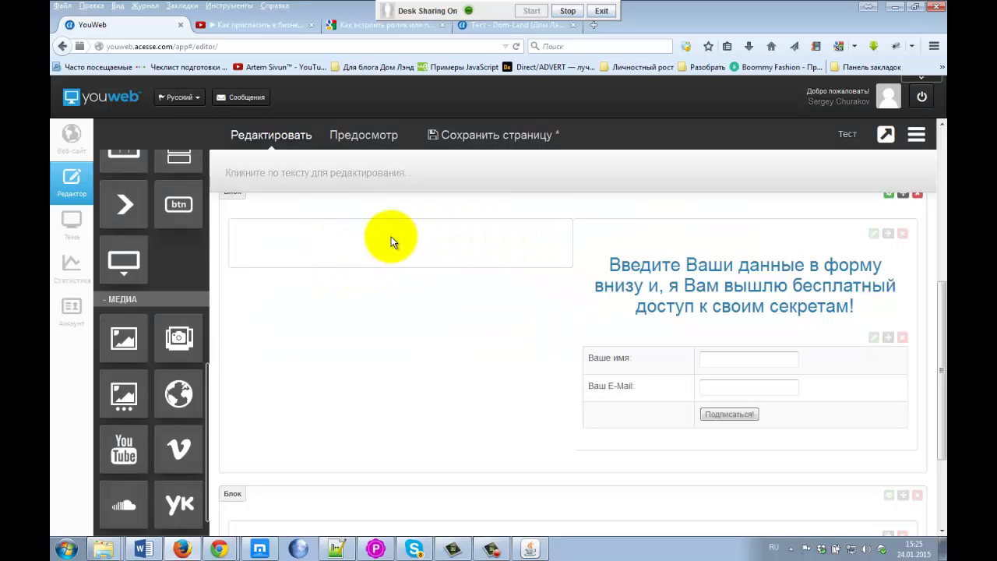
# - Add a text widget to the empty column beside the subscription form and delete its placeholder text
pyautogui.scroll(5, 123, 265)
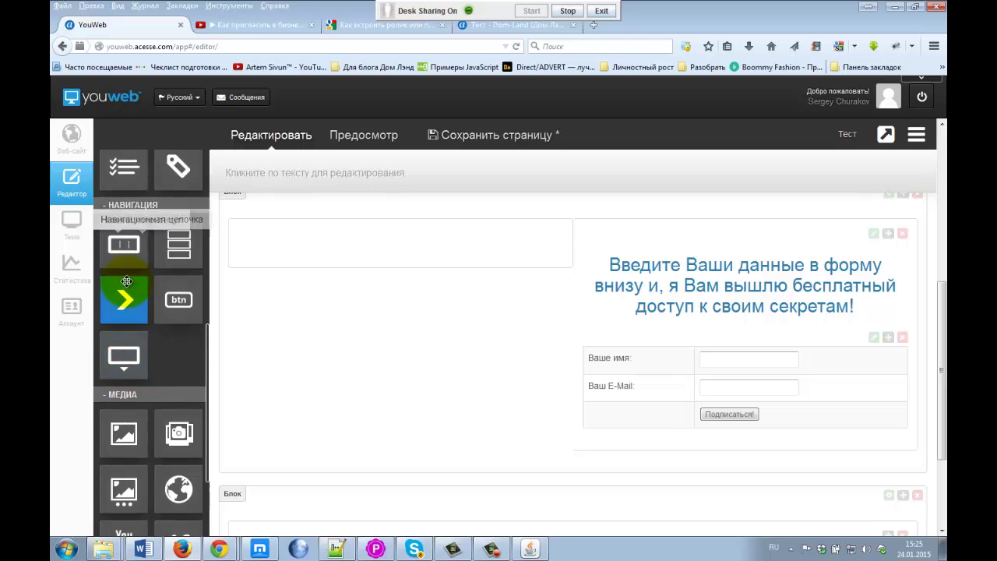
pyautogui.scroll(2, 125, 282)
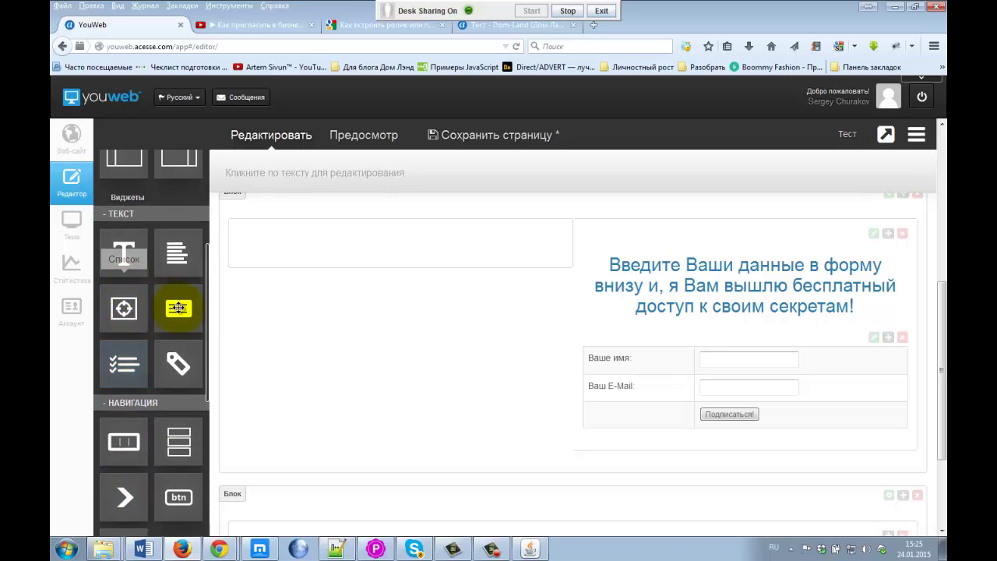
pyautogui.click(176, 253)
pyautogui.moveTo(177, 254); pyautogui.dragTo(301, 231)
pyautogui.moveTo(278, 310); pyautogui.dragTo(227, 243)
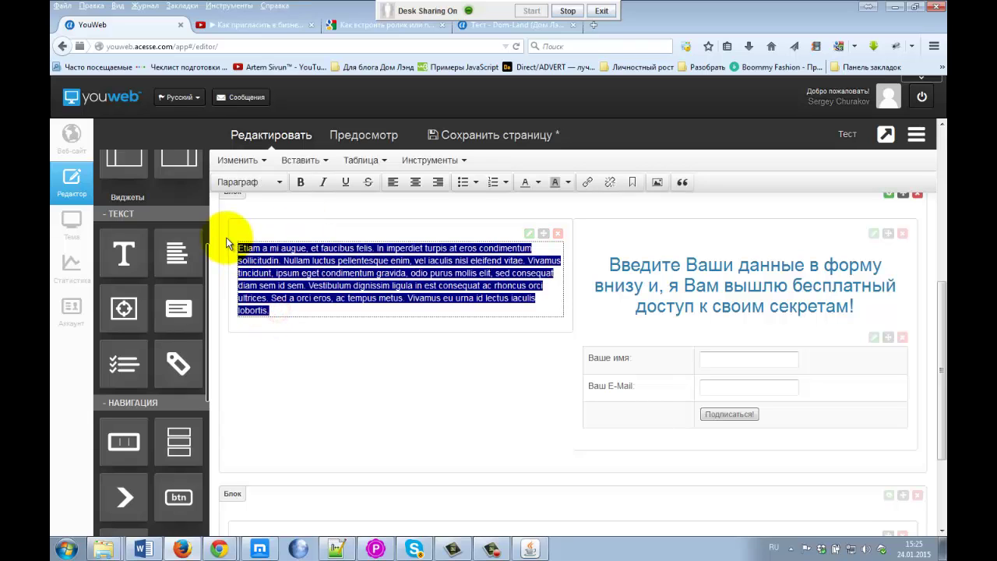
pyautogui.press('Delete')
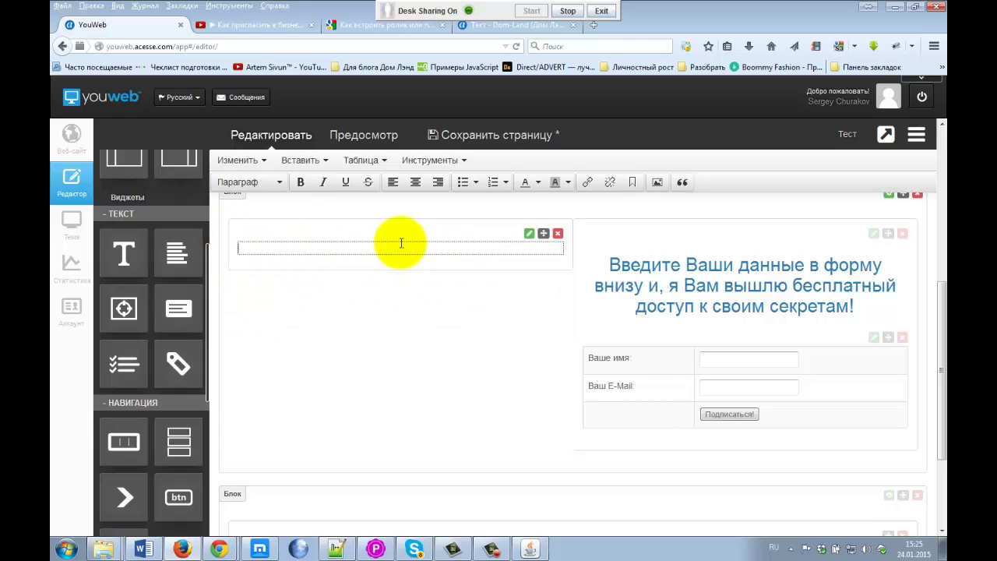
# - Set the alignment of the empty text widget to centered (По центру)
pyautogui.click(529, 234)
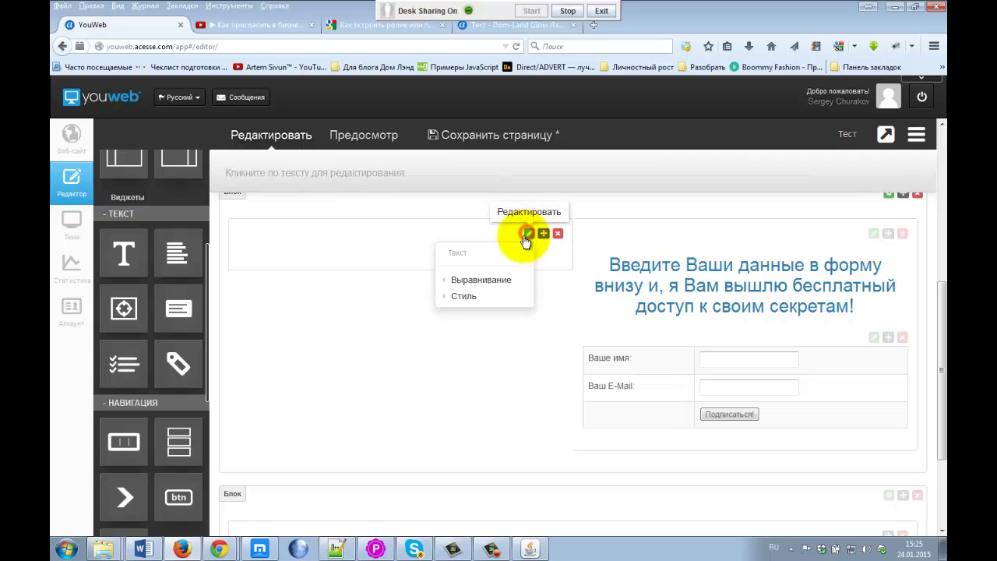
pyautogui.moveTo(490, 289)
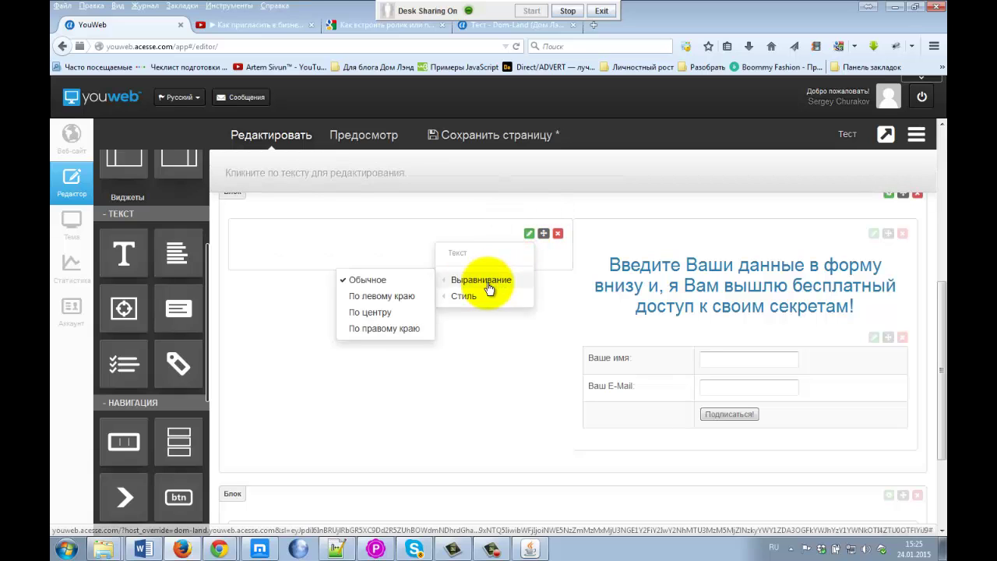
pyautogui.click(373, 313)
# - Insert the copied iframe code into the text widget's source code and center the embedded video
pyautogui.click(400, 318)
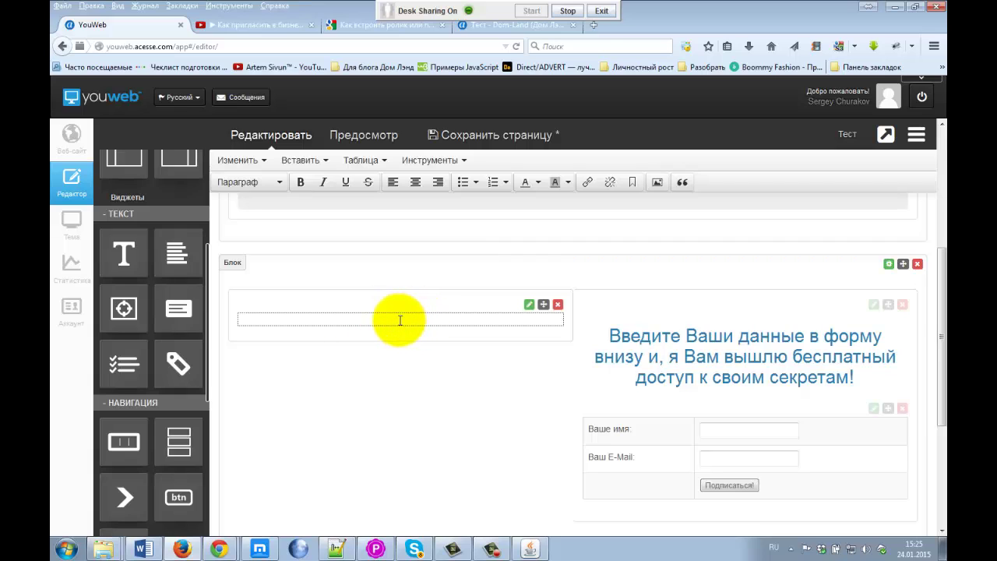
pyautogui.click(309, 163)
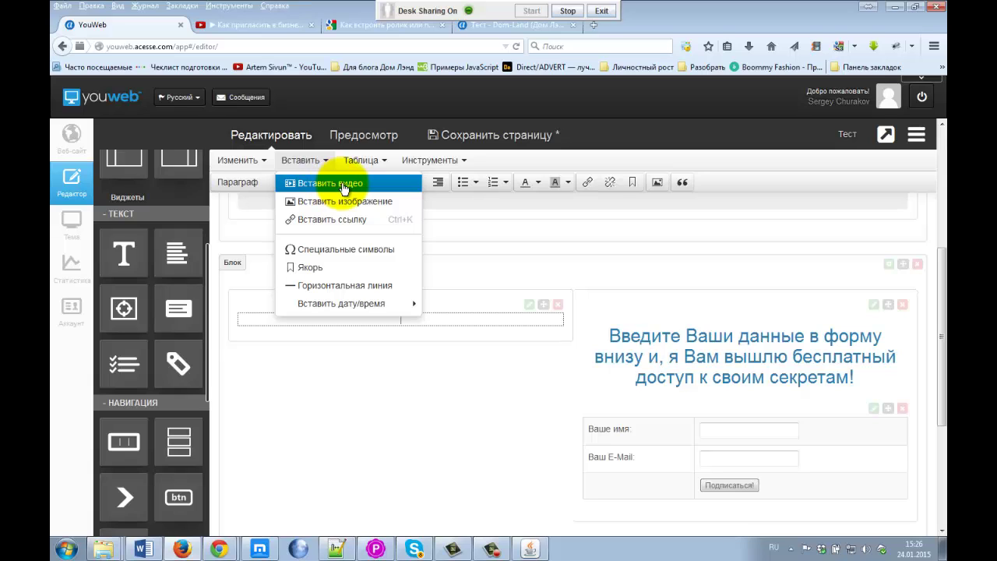
pyautogui.click(430, 160)
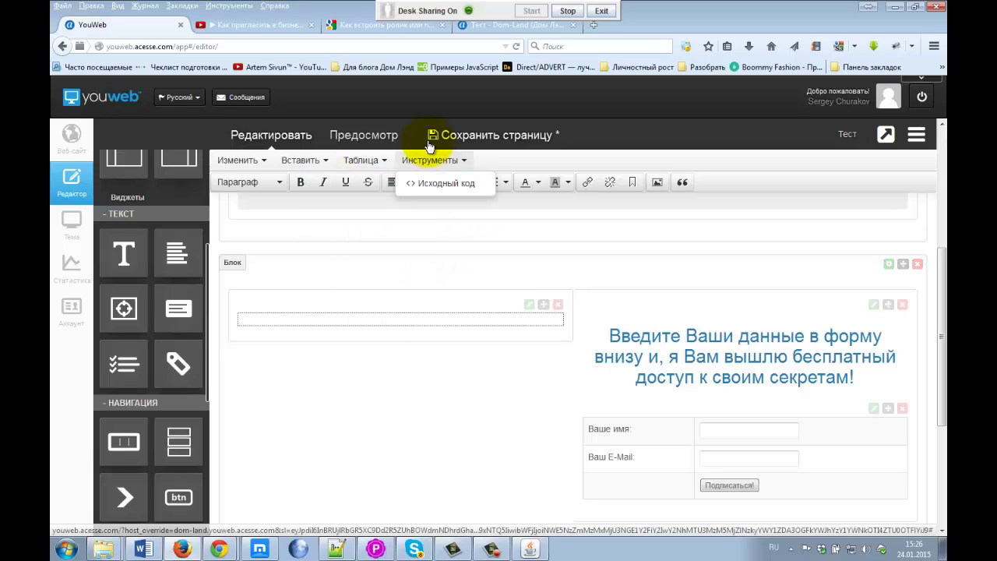
pyautogui.click(441, 185)
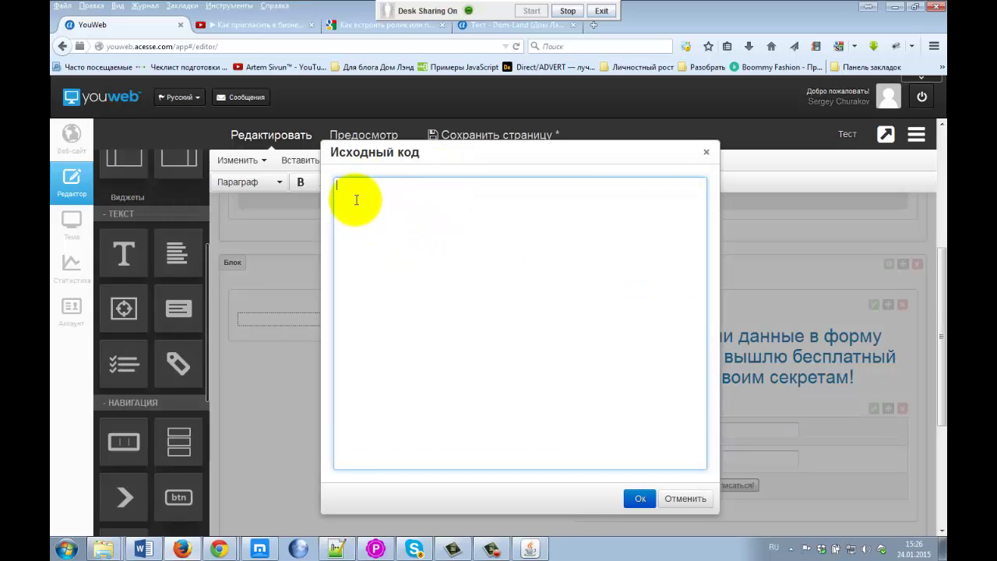
pyautogui.hotkey('ctrl', 'v')
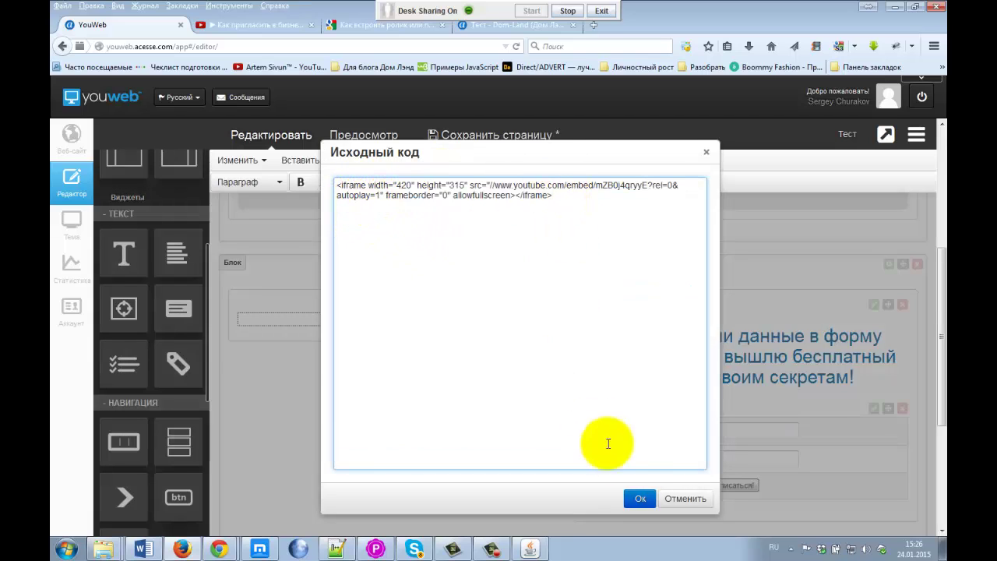
pyautogui.click(638, 496)
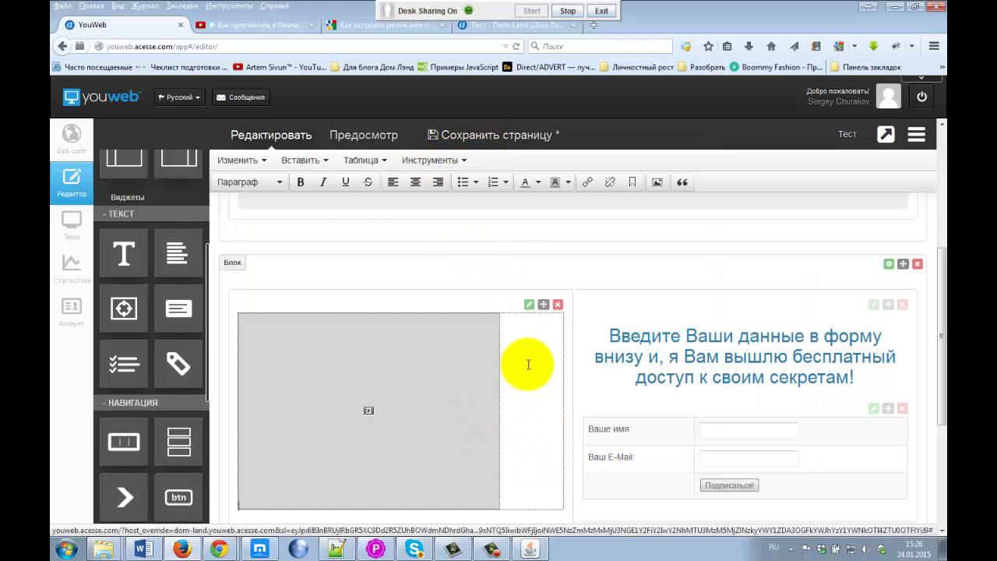
pyautogui.click(483, 347)
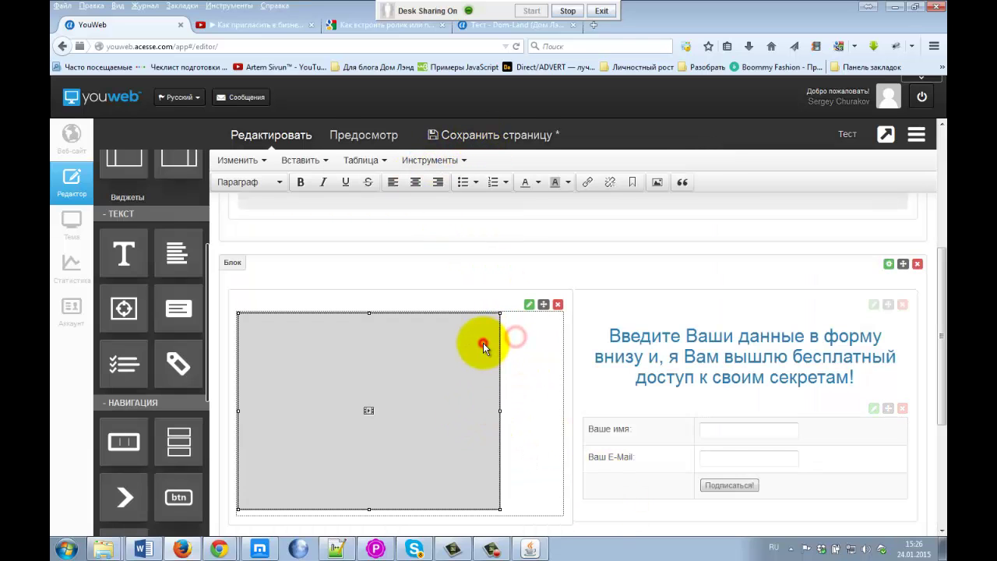
pyautogui.click(415, 184)
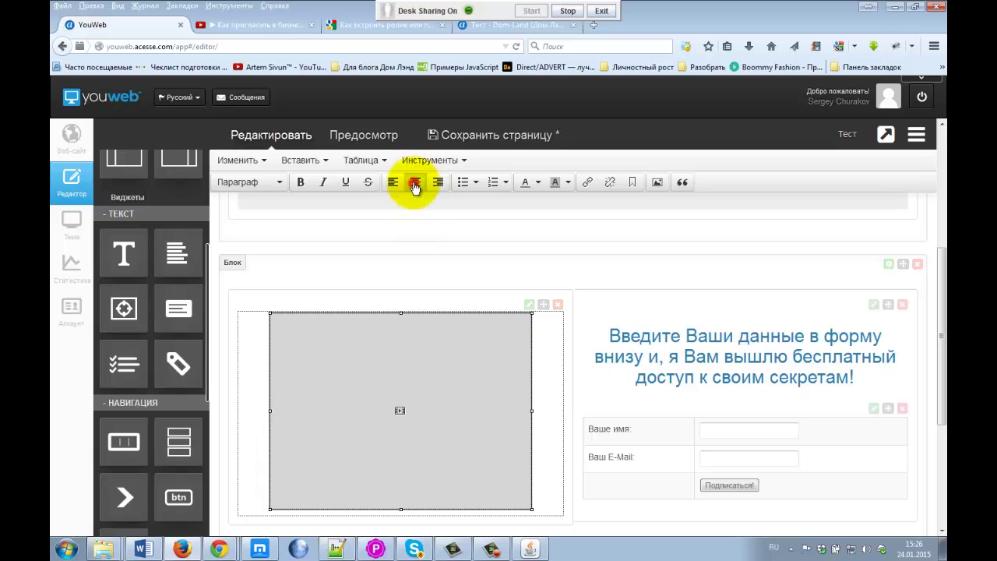
# - Save the page and reload the published Тест - Dom-Land page to check the video's autoplay
pyautogui.click(490, 135)
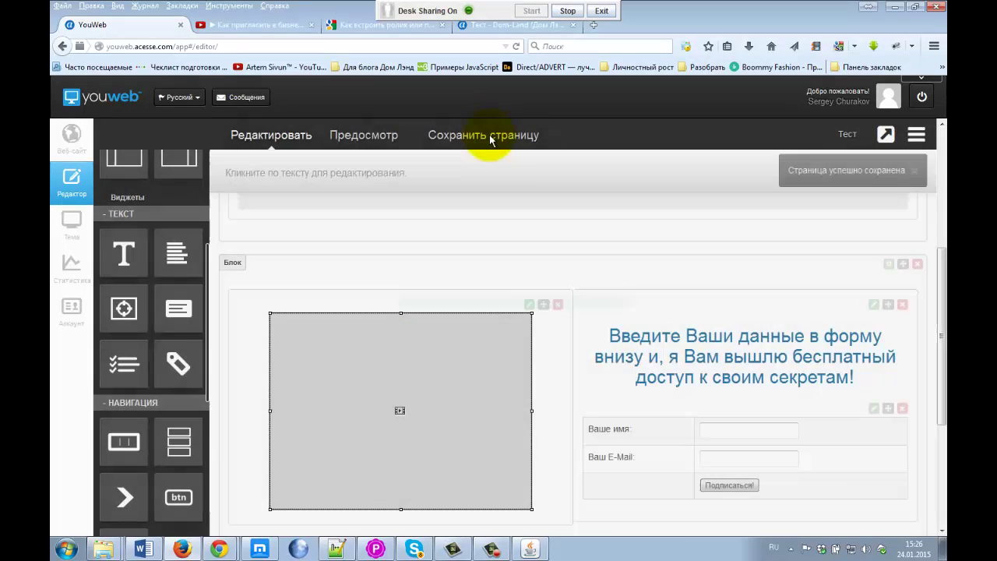
pyautogui.click(465, 26)
pyautogui.click(516, 47)
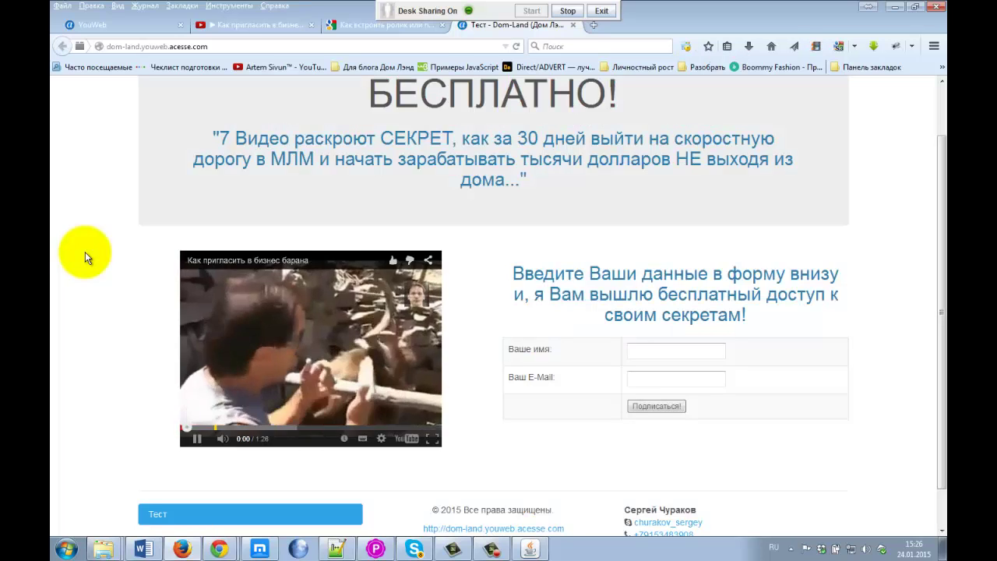
# - Pause the video playing on the published Тест page and return to the YouWeb editor
pyautogui.click(327, 334)
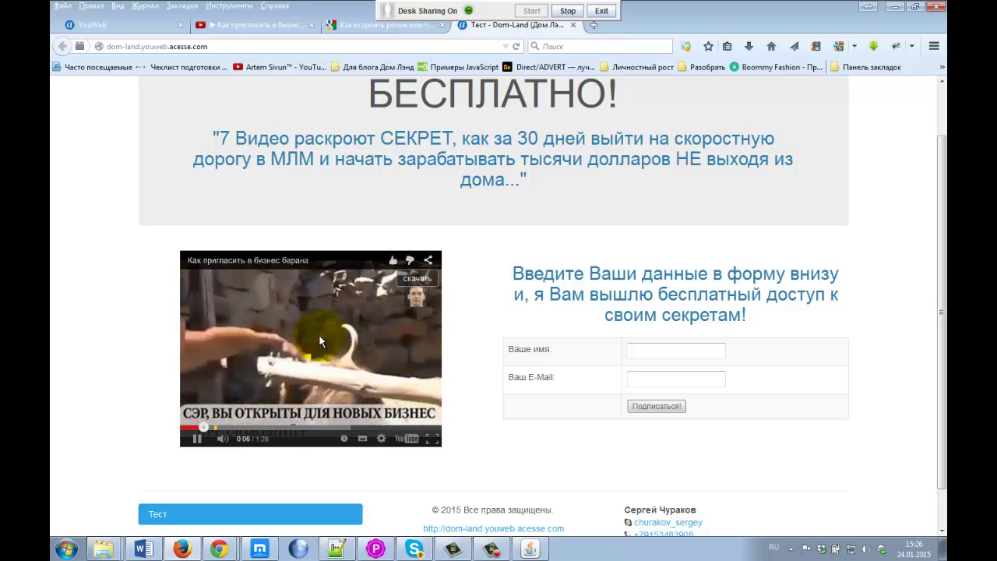
pyautogui.click(195, 439)
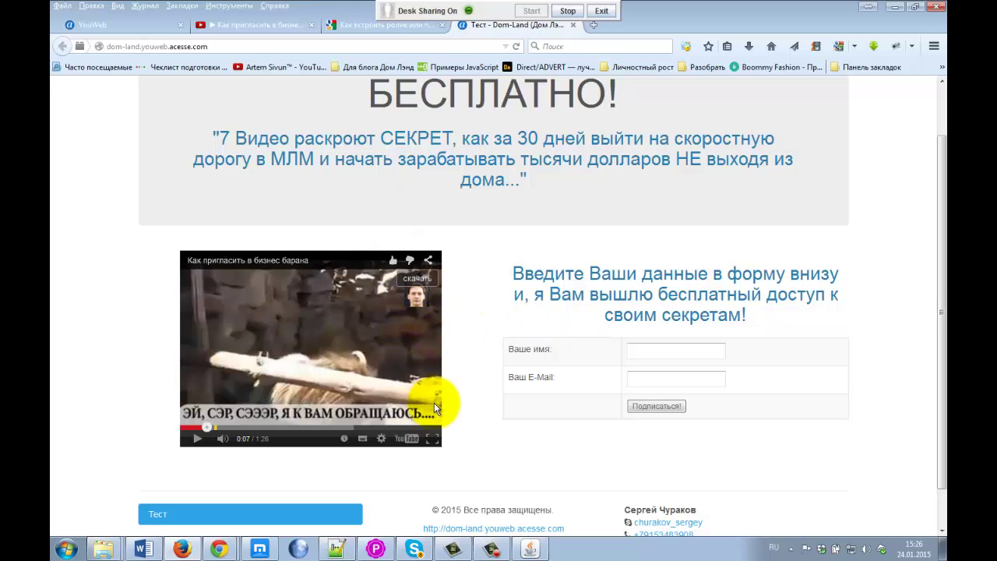
pyautogui.click(119, 25)
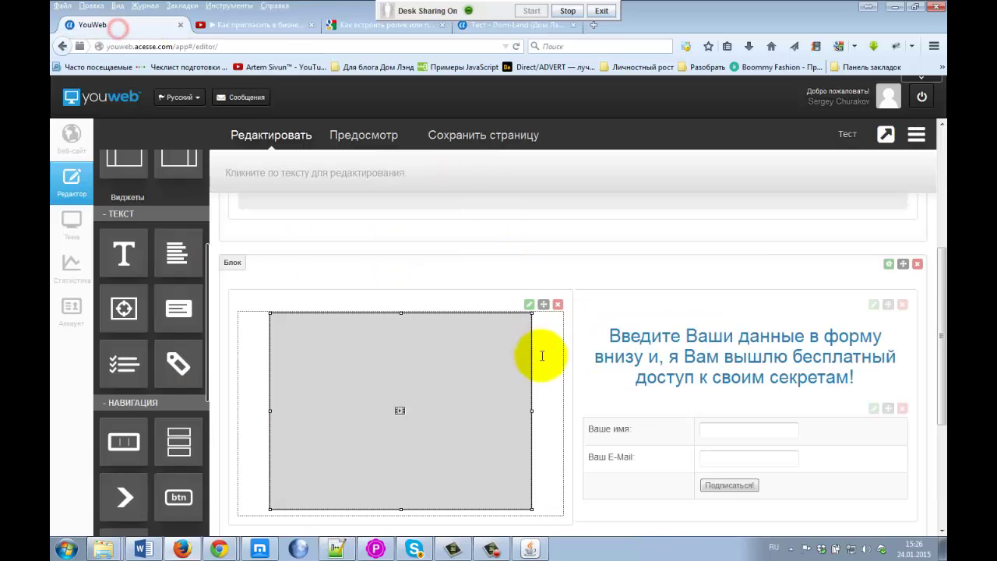
# - Set the embedded video's width to 100% in its video properties
pyautogui.click(425, 362)
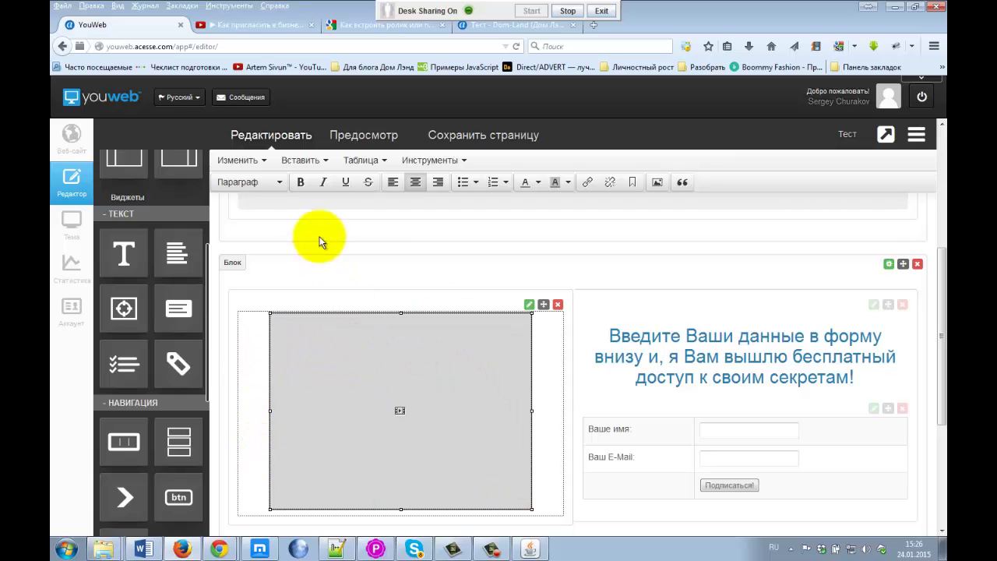
pyautogui.rightClick(372, 374)
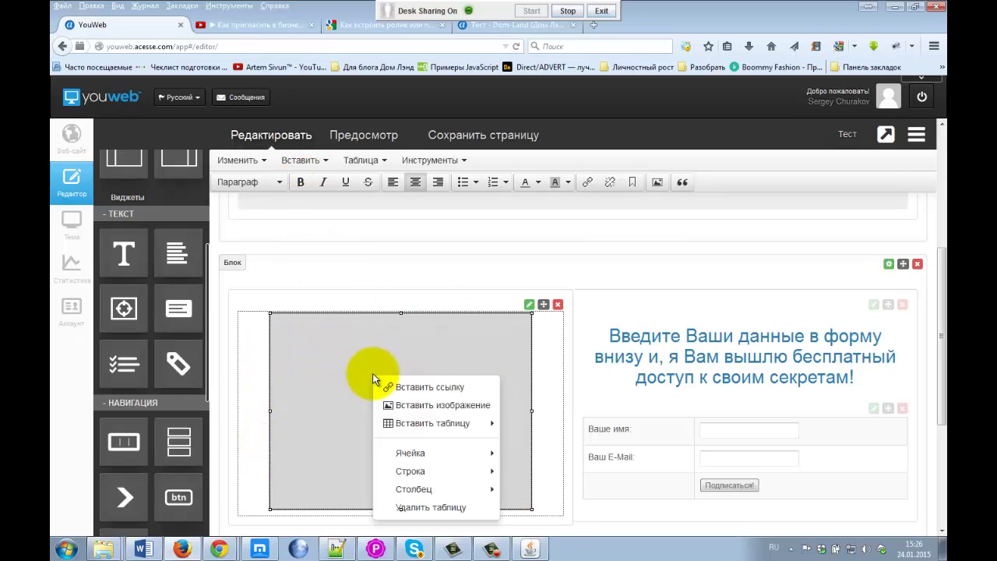
pyautogui.moveTo(422, 474)
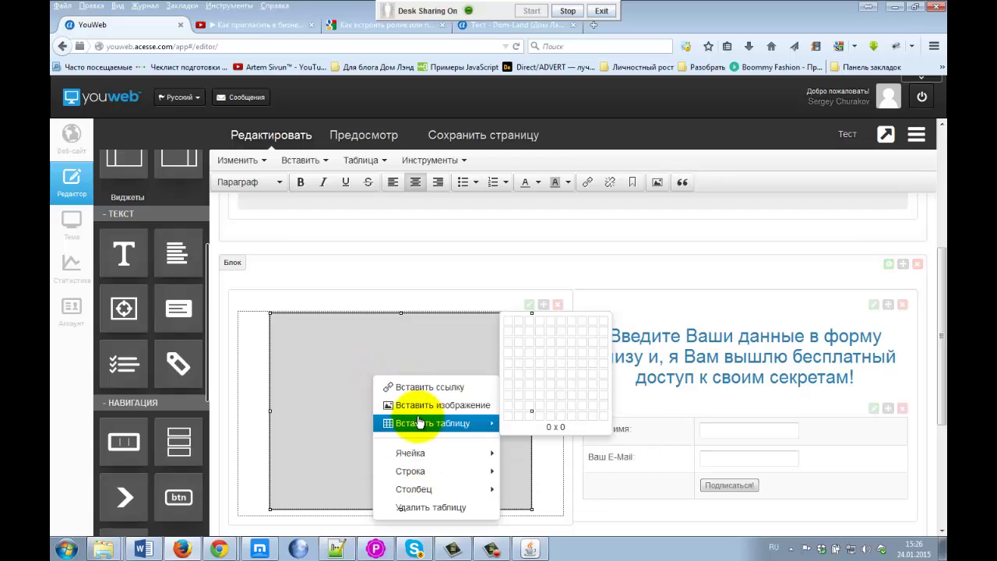
pyautogui.moveTo(441, 458)
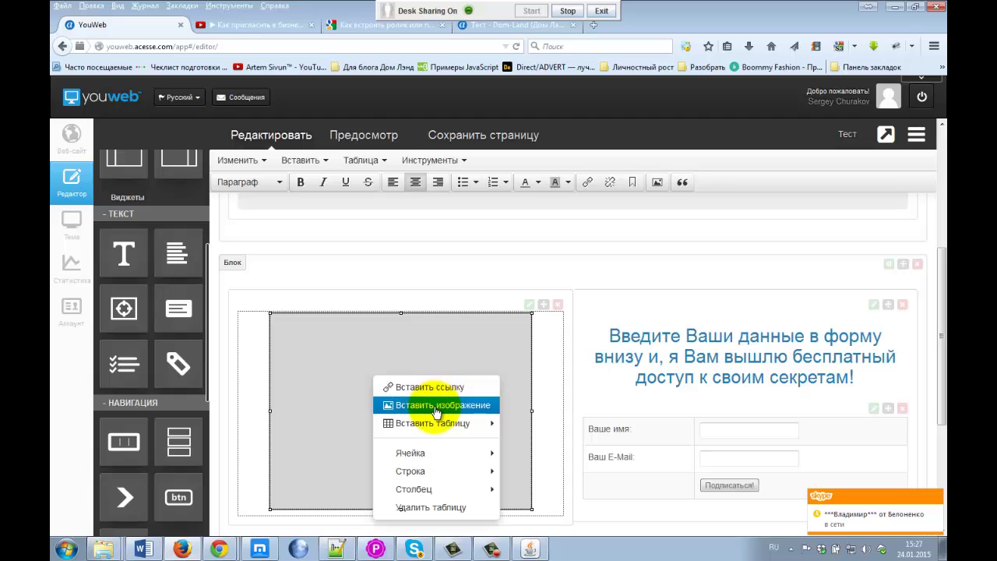
pyautogui.click(310, 160)
pyautogui.click(341, 184)
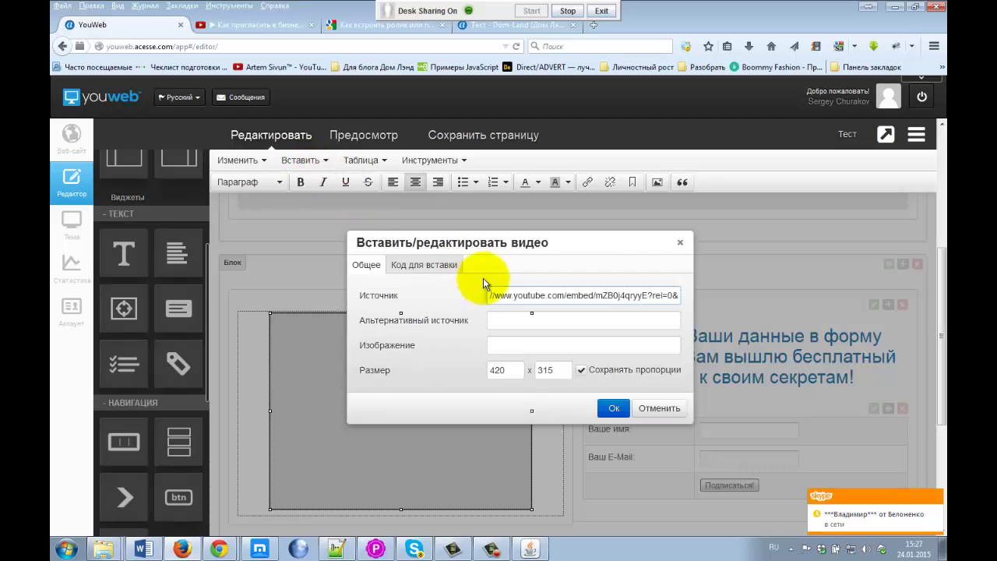
pyautogui.doubleClick(497, 371)
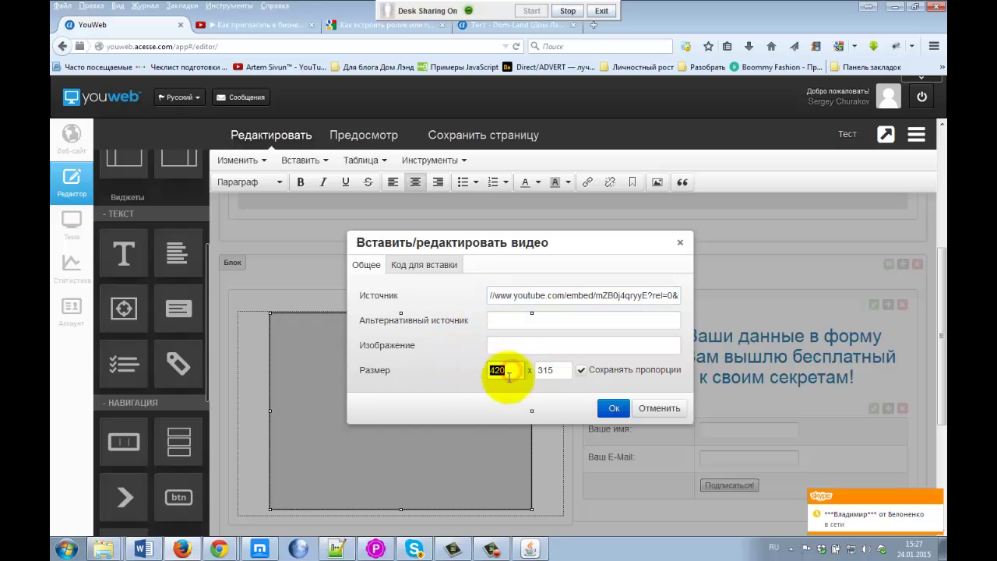
pyautogui.doubleClick(550, 371)
pyautogui.doubleClick(503, 371)
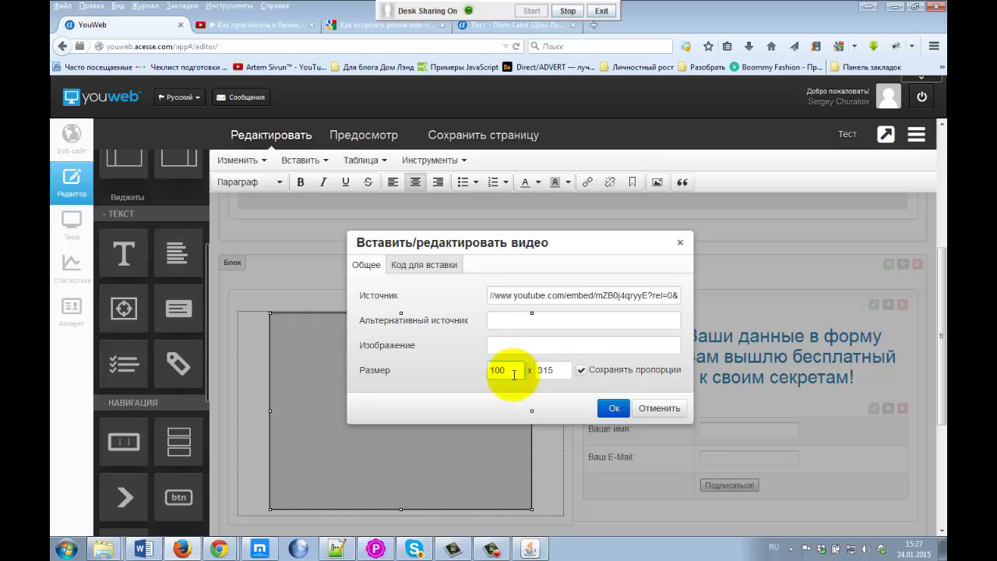
pyautogui.click(561, 371)
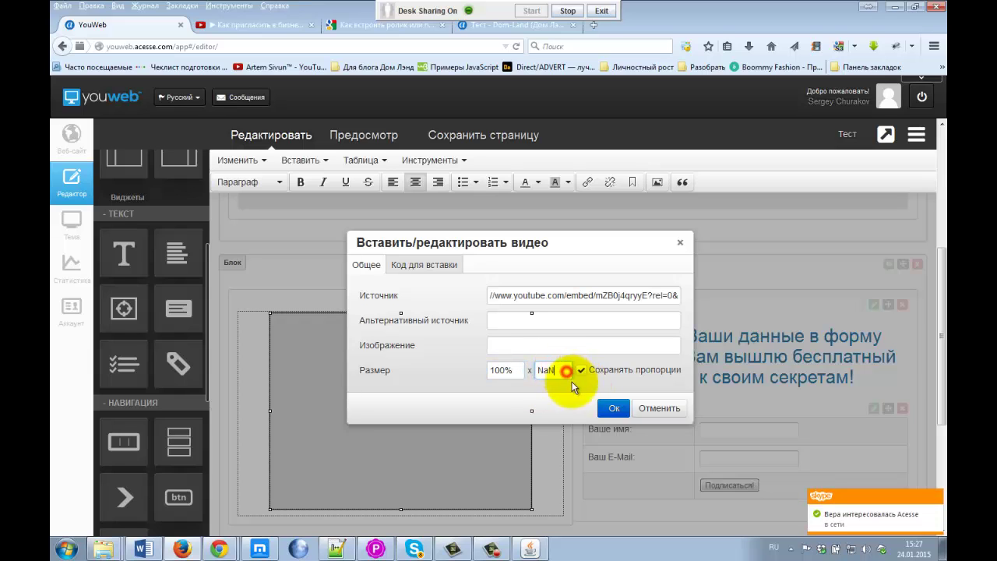
pyautogui.click(613, 408)
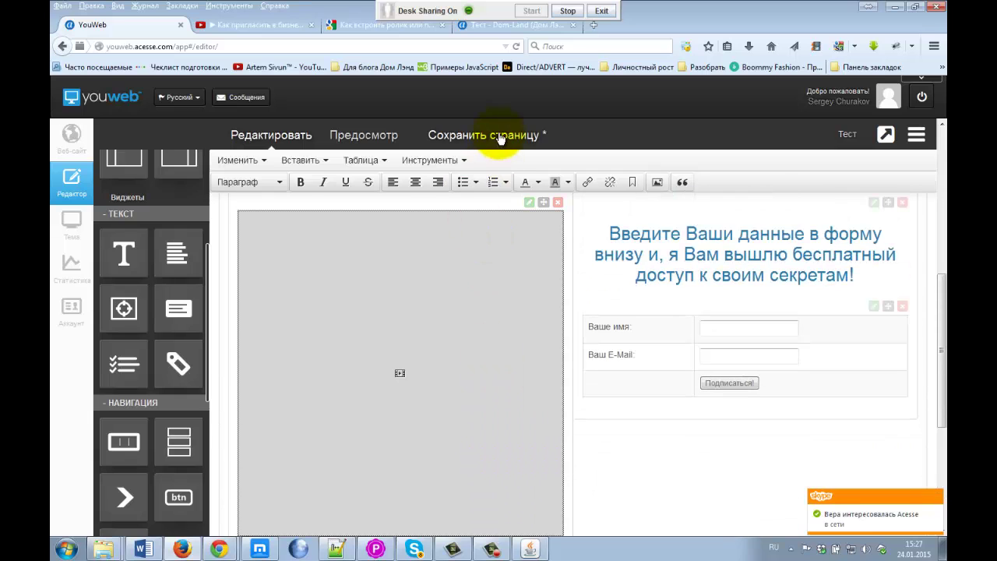
# - Save the page, reload the published page to check the video's new width, and pause playback
pyautogui.click(501, 139)
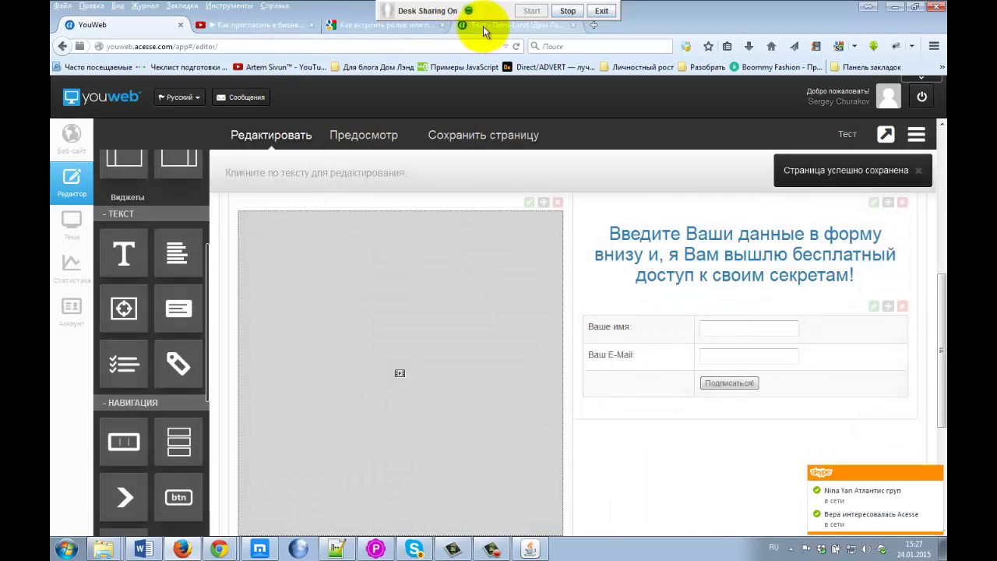
pyautogui.click(484, 27)
pyautogui.click(516, 46)
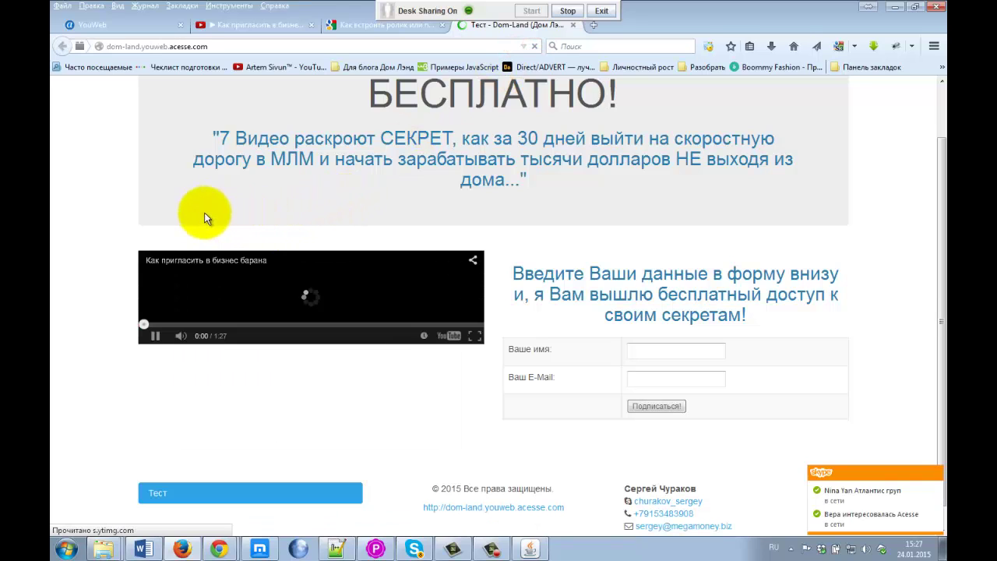
pyautogui.click(155, 337)
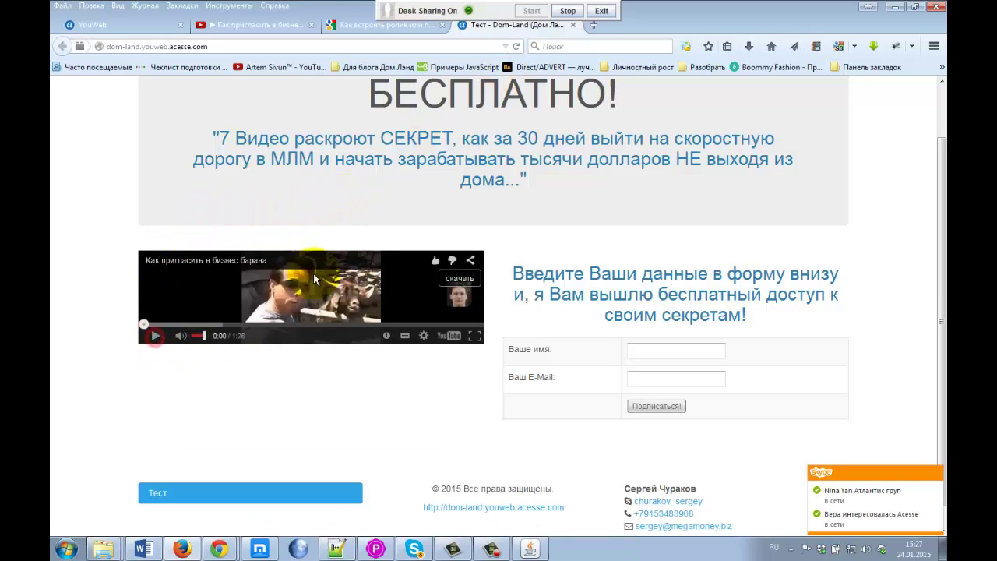
# - Set the video iframe's height to 350 in the text widget's source code in the YouWeb editor
pyautogui.click(148, 24)
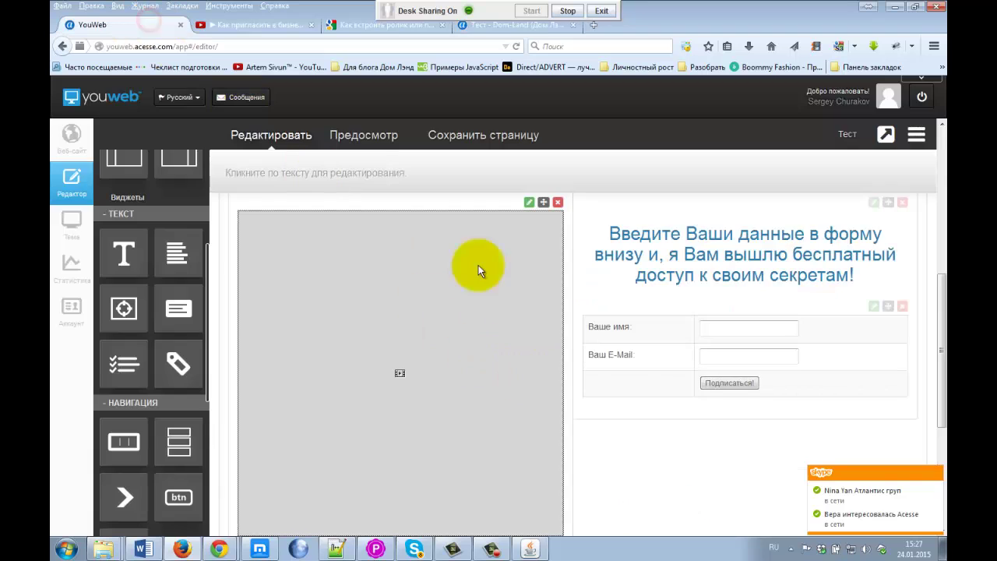
pyautogui.click(395, 295)
pyautogui.click(399, 343)
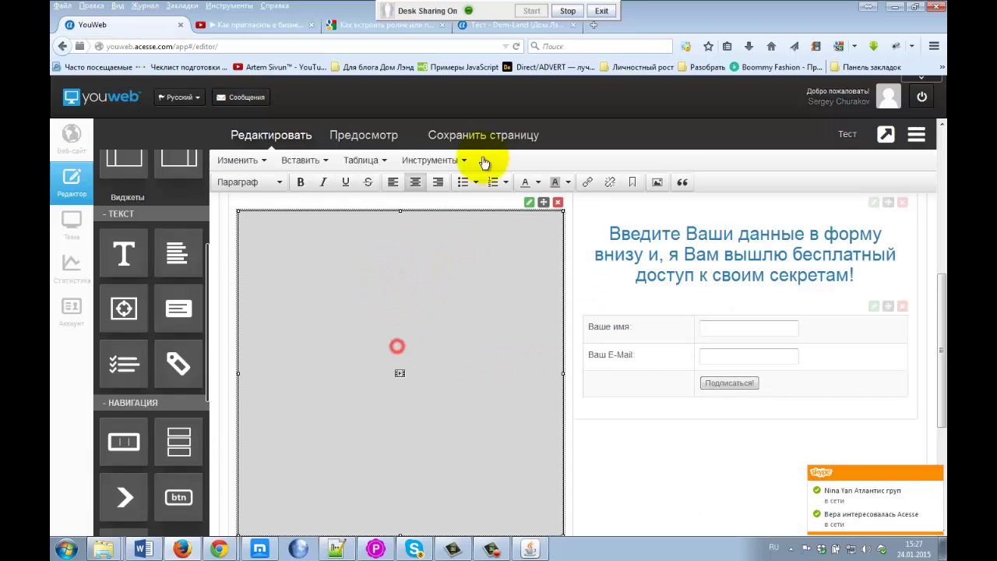
pyautogui.click(440, 160)
pyautogui.click(454, 184)
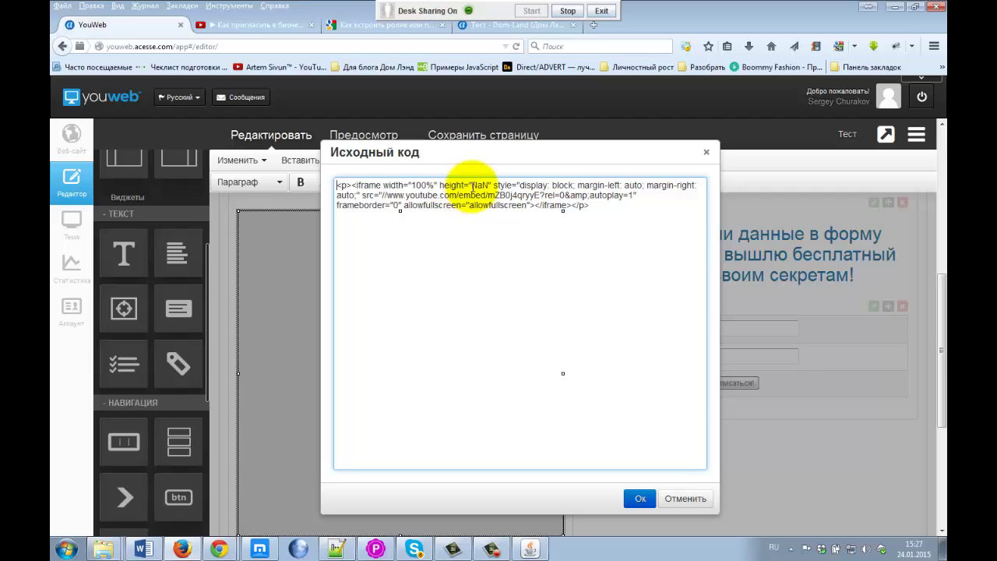
pyautogui.doubleClick(479, 185)
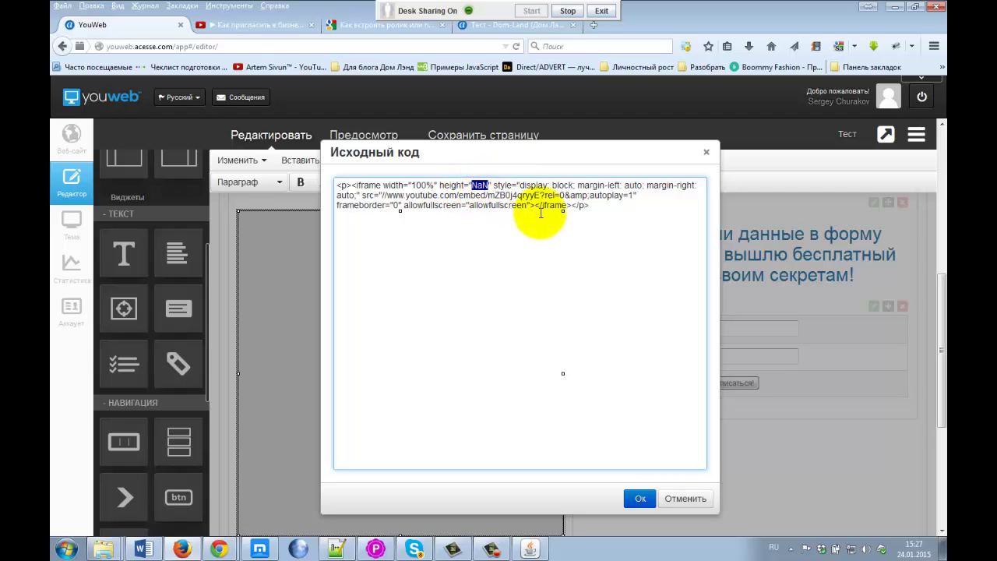
pyautogui.write('35')
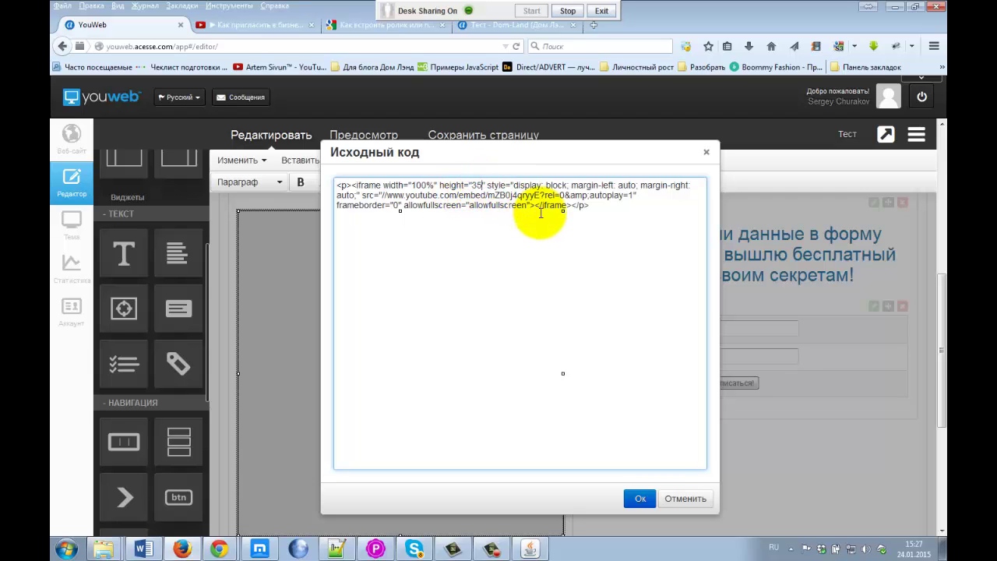
pyautogui.write('0')
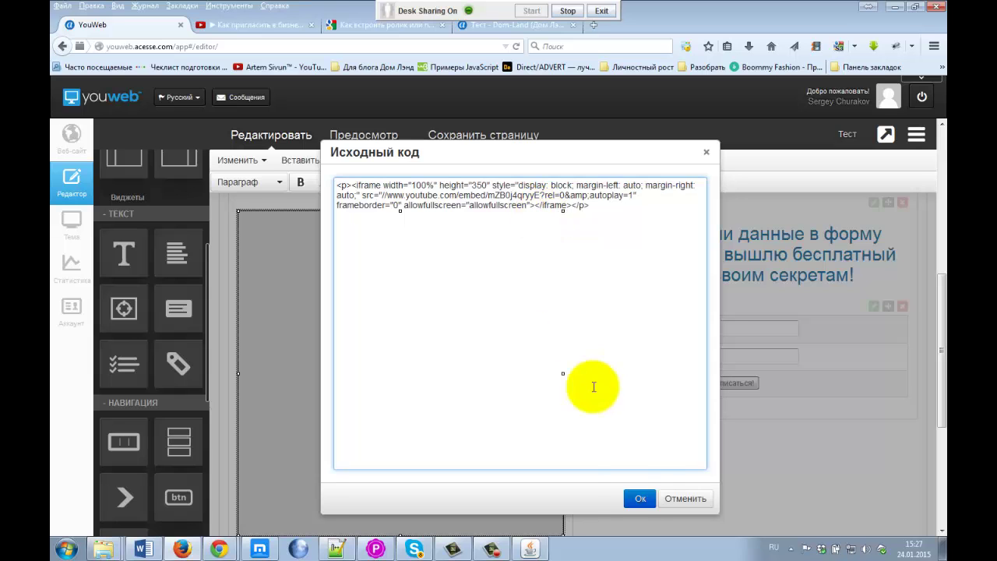
pyautogui.click(639, 499)
# - Save the page, reload the published page, pause the video and examine the layout with the new video height
pyautogui.click(456, 136)
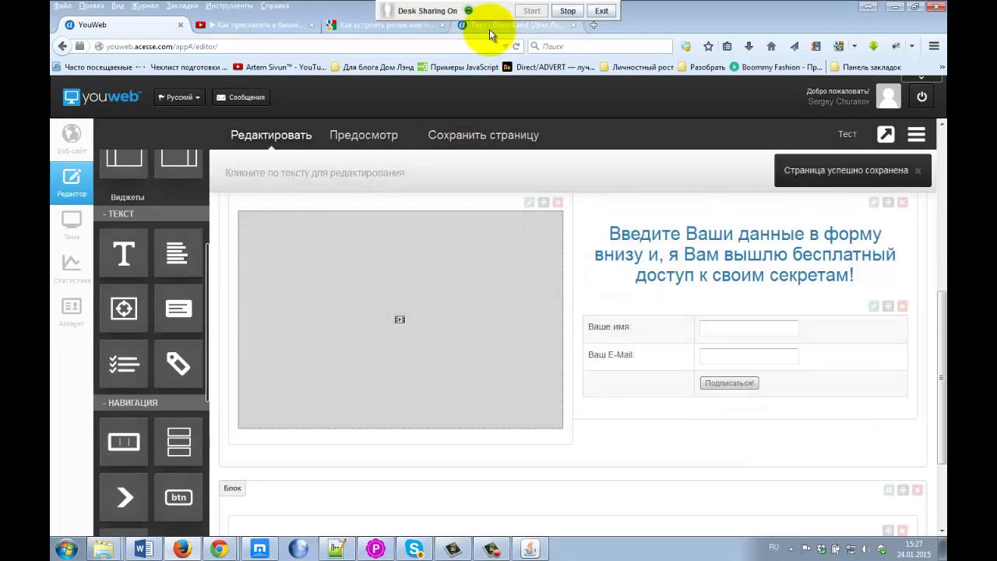
pyautogui.click(490, 28)
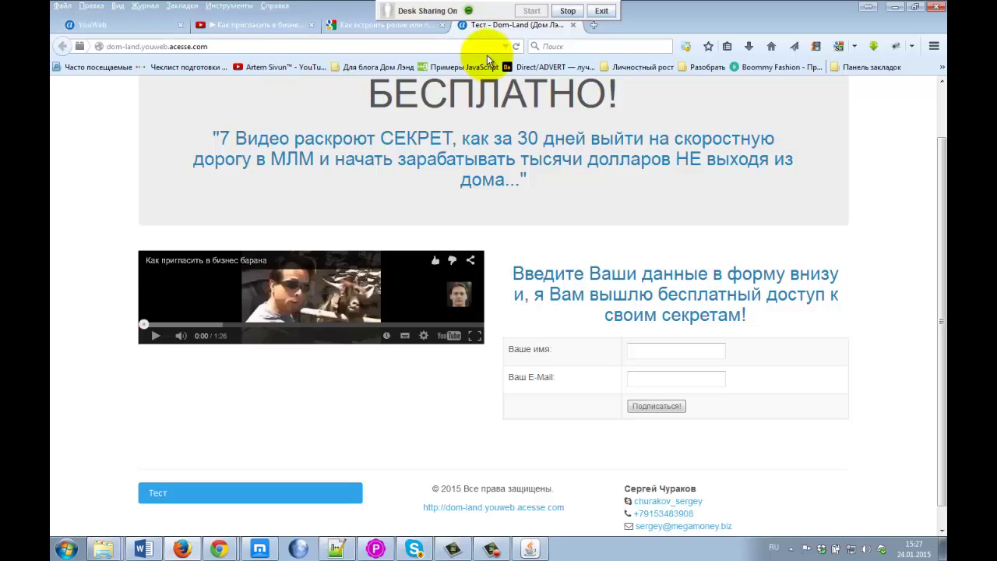
pyautogui.click(516, 45)
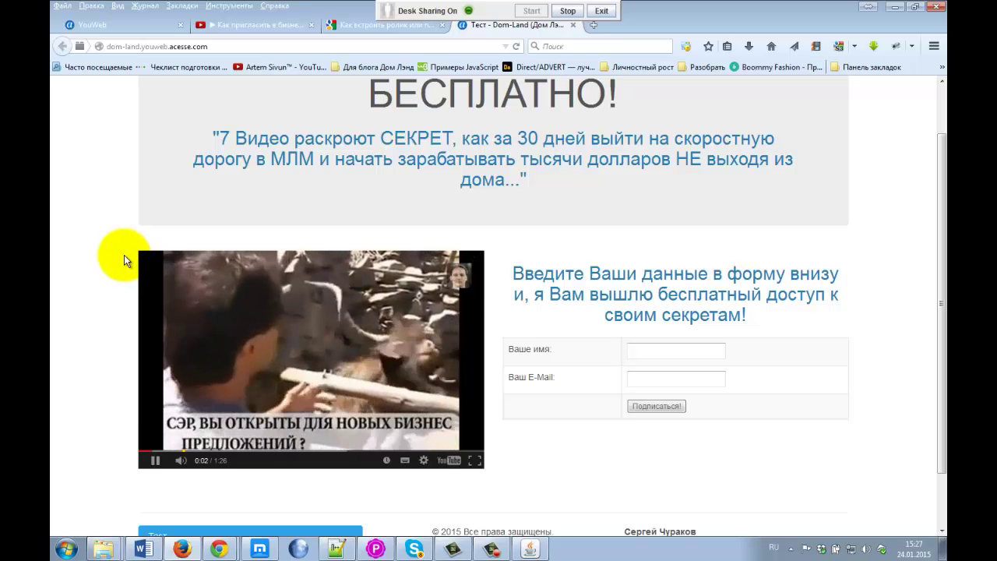
pyautogui.click(155, 459)
pyautogui.scroll(-2, 90, 324)
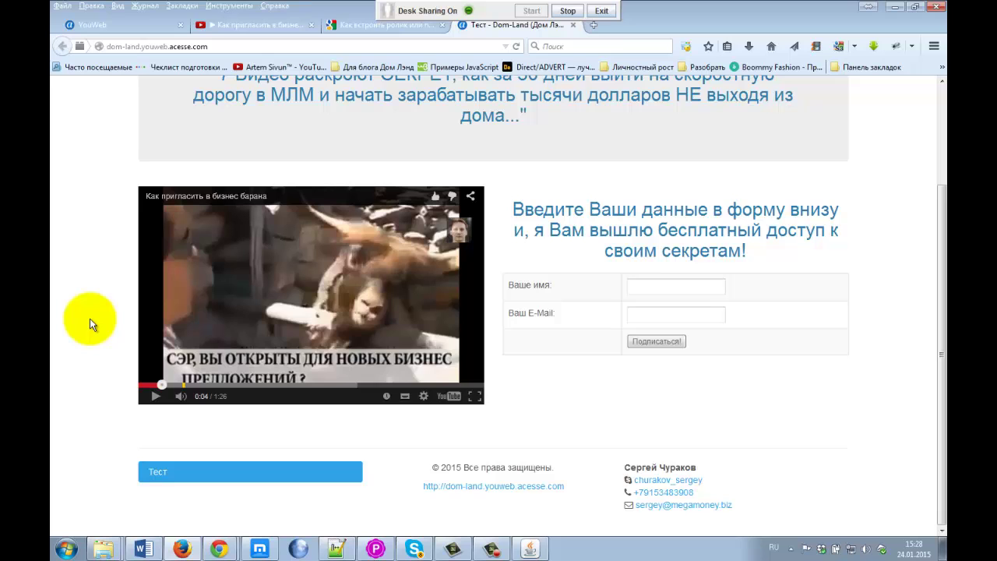
pyautogui.scroll(3, 90, 325)
pyautogui.scroll(-2, 91, 324)
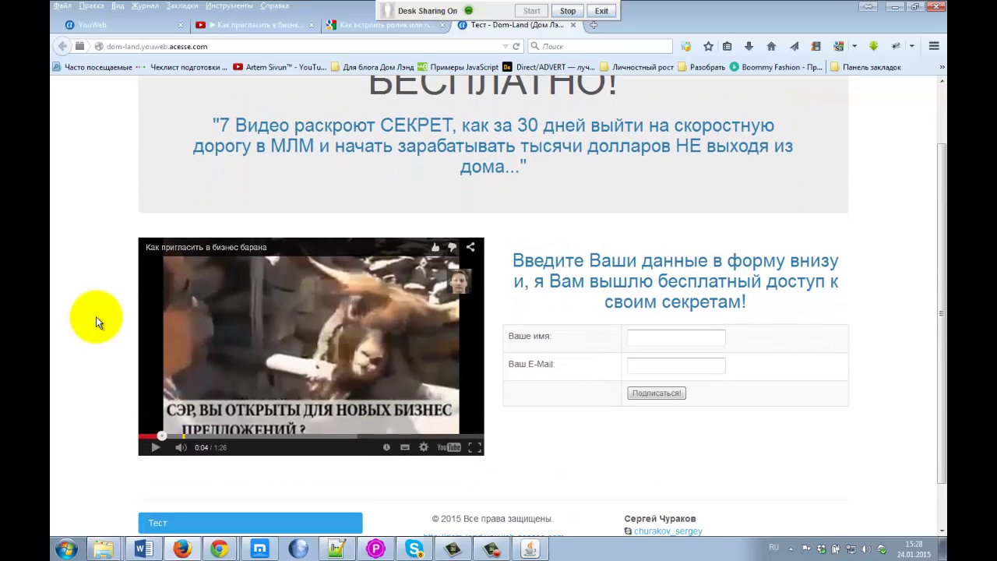
# - Reduce the browser window to read the meeting chat, dismiss the Skype notification, and return to the maximized published page
pyautogui.doubleClick(810, 11)
pyautogui.click(874, 369)
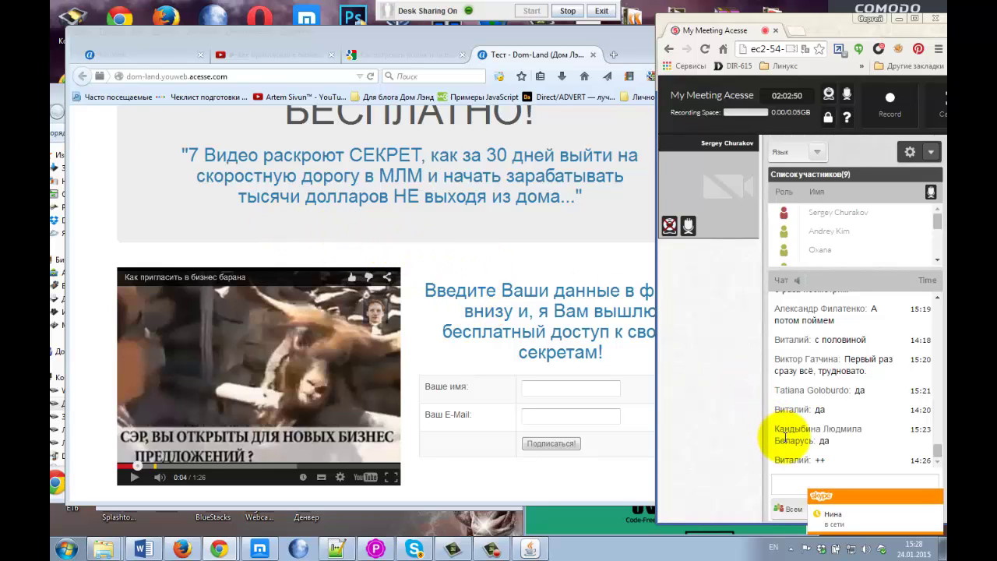
pyautogui.click(941, 479)
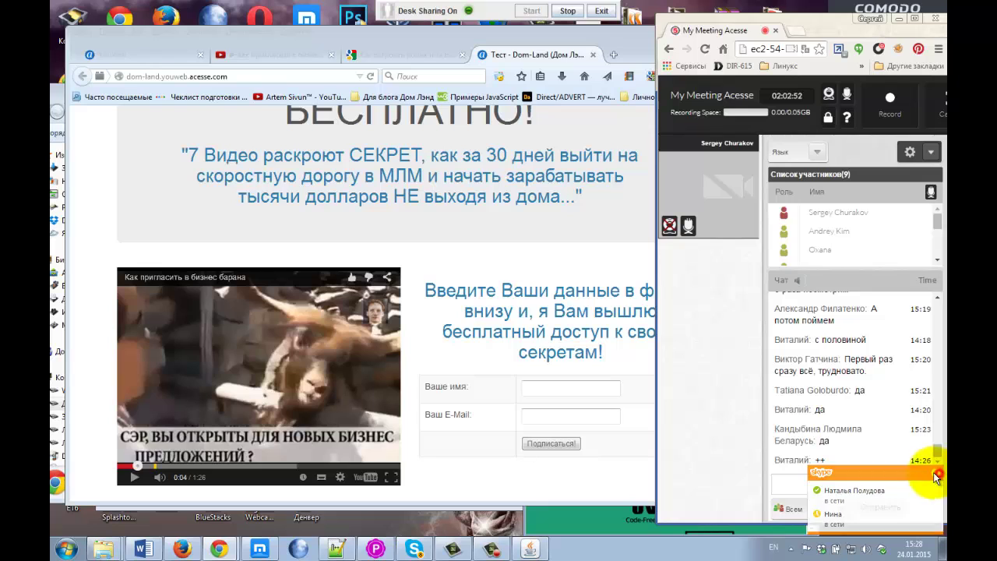
pyautogui.doubleClick(340, 44)
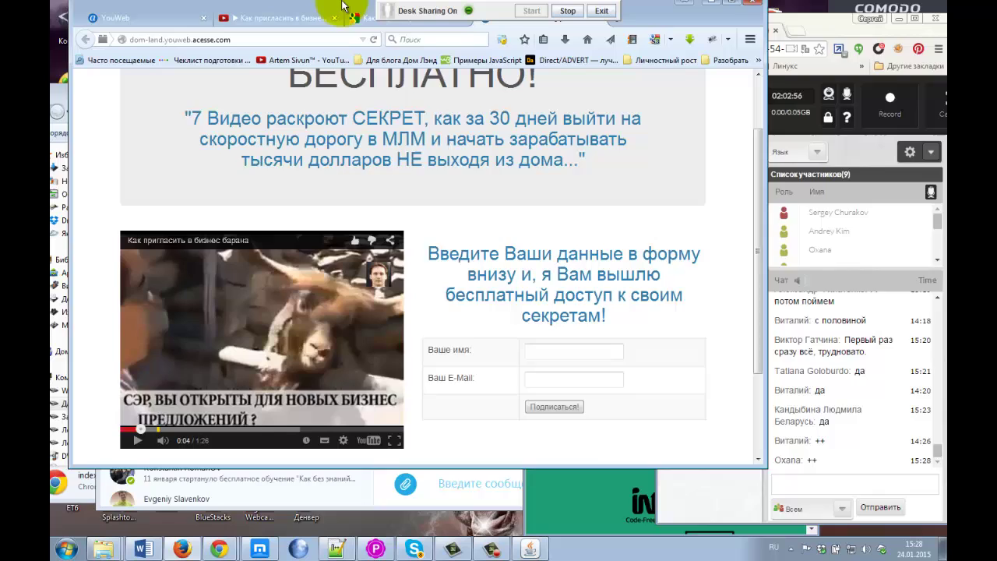
pyautogui.doubleClick(343, 39)
pyautogui.scroll(2, 450, 201)
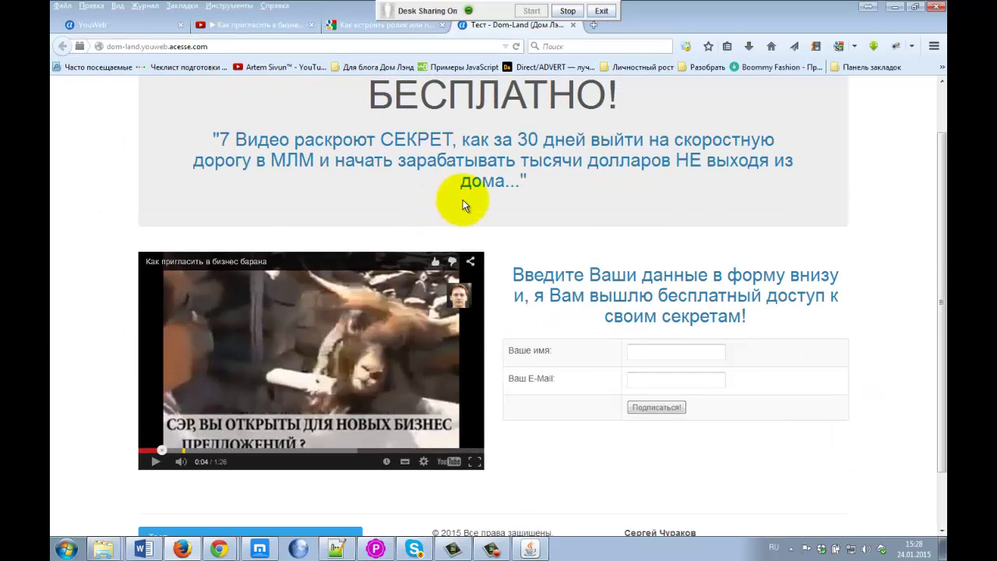
pyautogui.scroll(-4, 420, 175)
pyautogui.scroll(4, 398, 153)
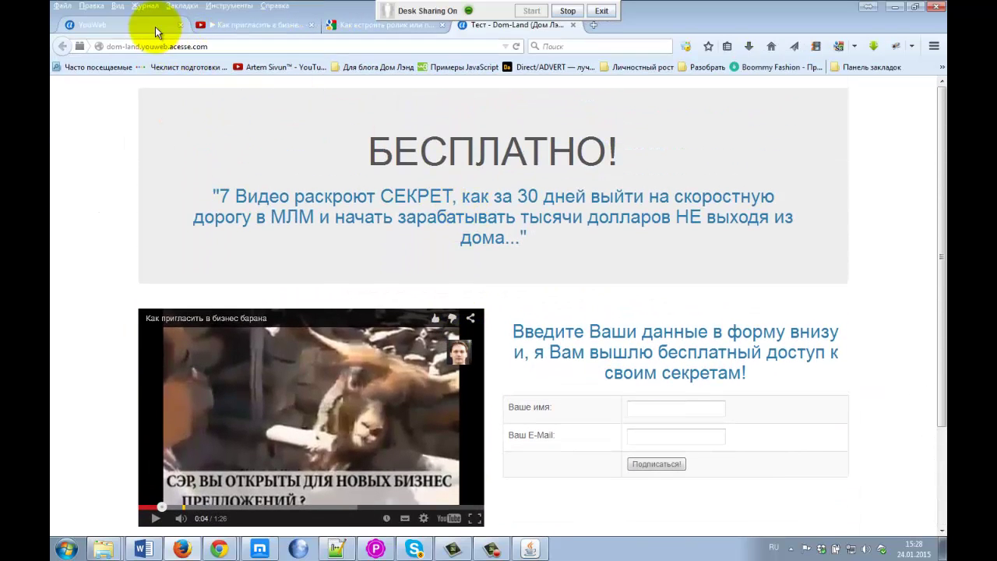
# - Return to the YouWeb editor and choose road.jpg from the image library as the page's background image
pyautogui.click(133, 25)
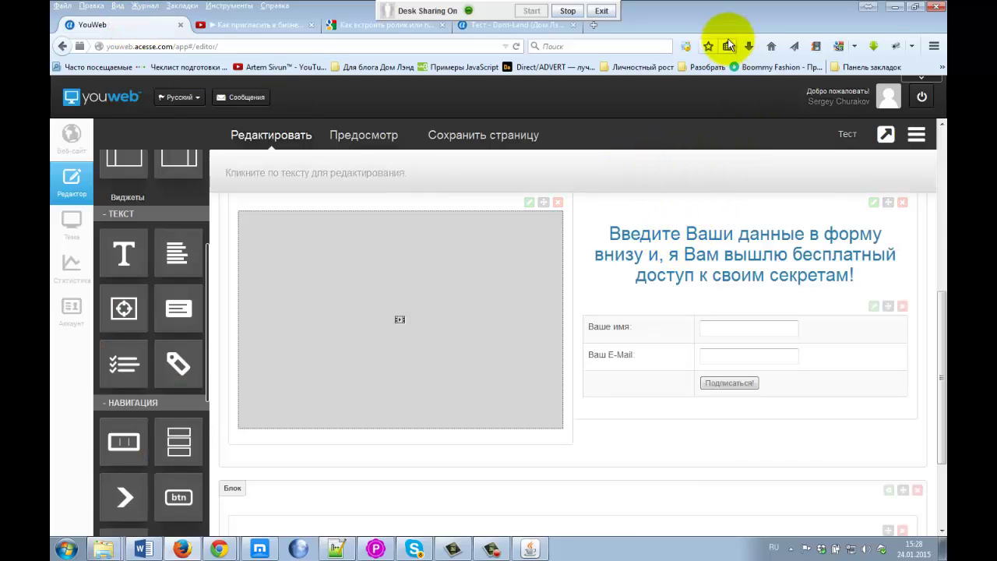
pyautogui.click(916, 135)
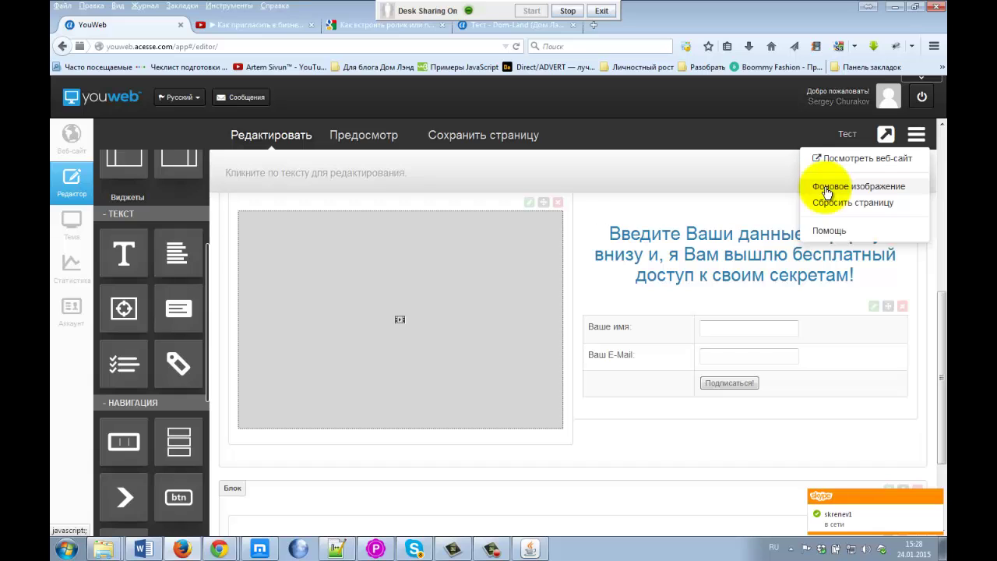
pyautogui.click(871, 189)
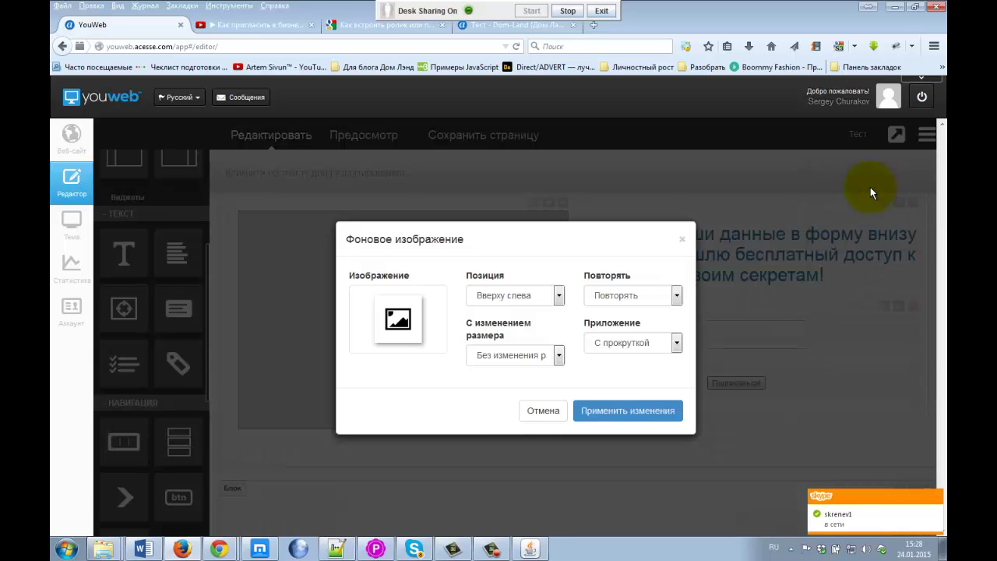
pyautogui.click(392, 322)
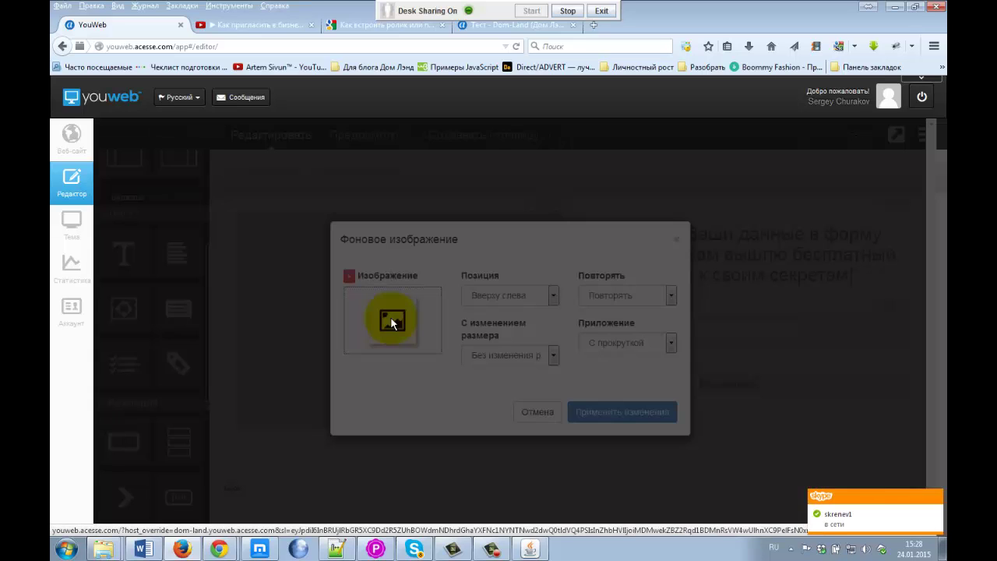
pyautogui.scroll(-3, 486, 370)
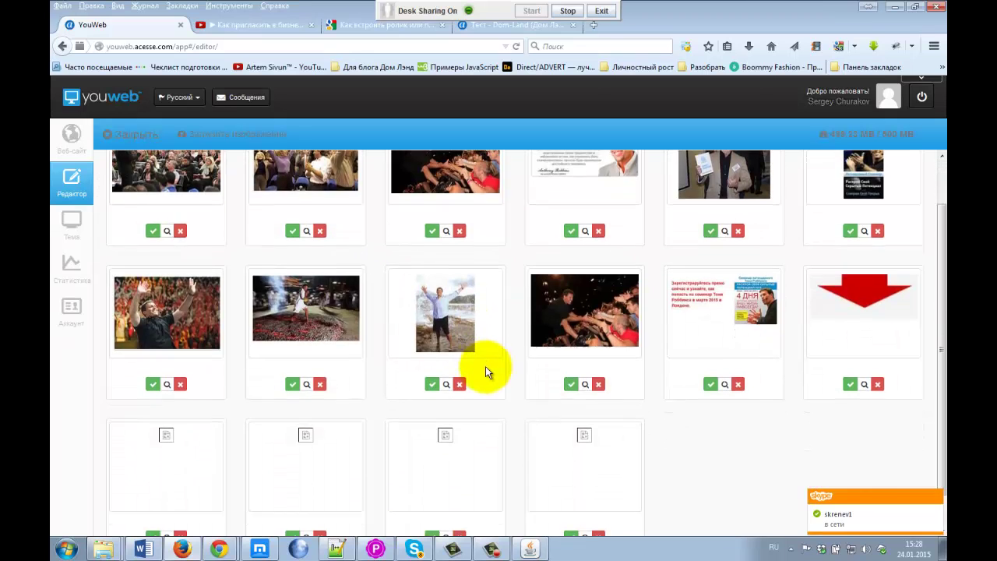
pyautogui.click(586, 434)
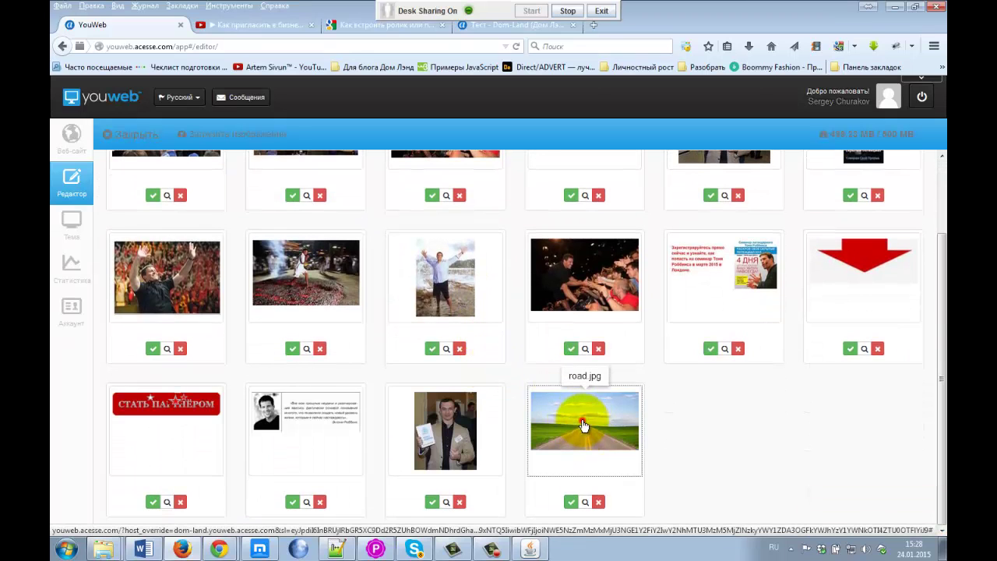
# - Set the background image's position to По центру, resizing to Обложка and repetition to Не повторять, keeping the attachment at С прокруткой
pyautogui.click(554, 294)
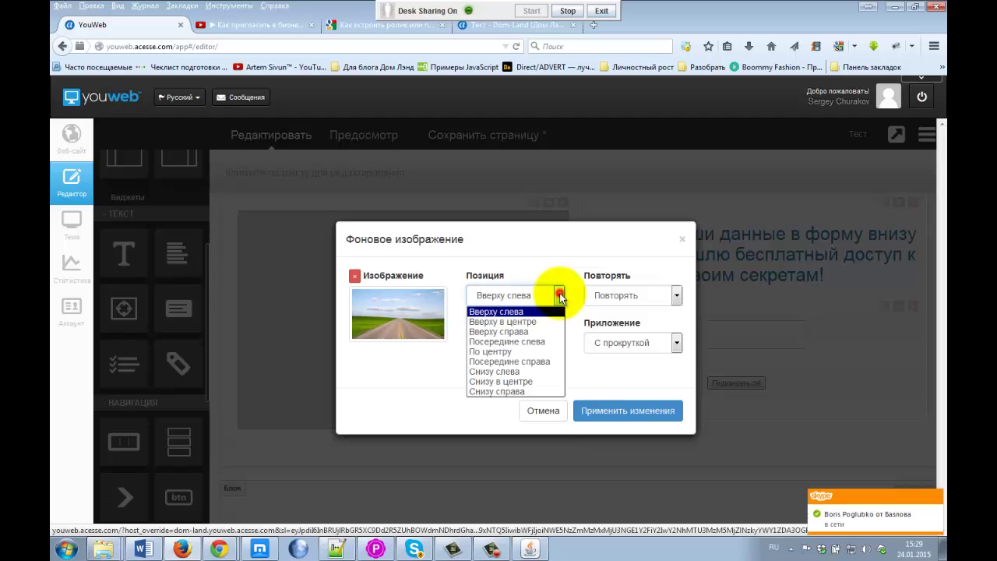
pyautogui.click(529, 355)
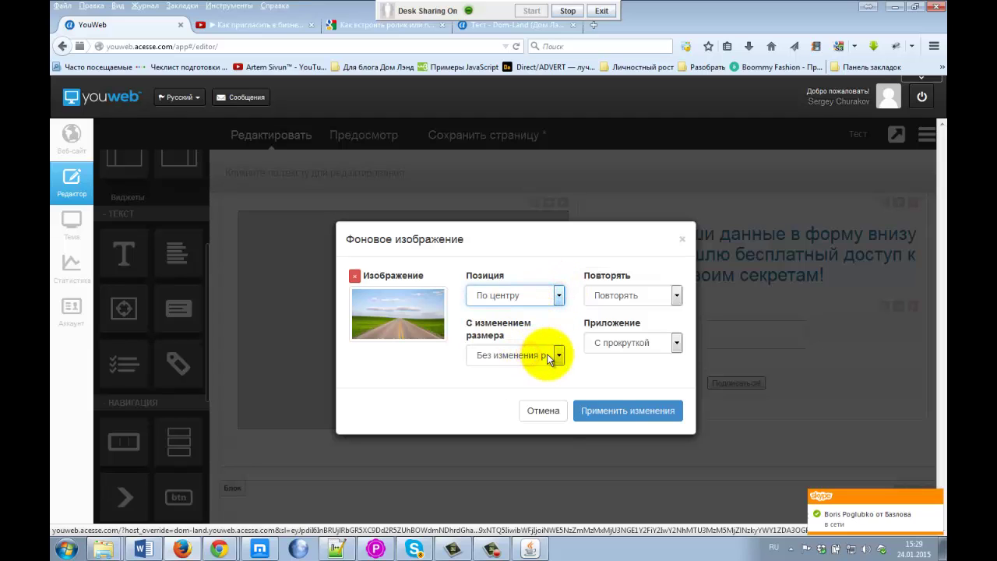
pyautogui.click(561, 355)
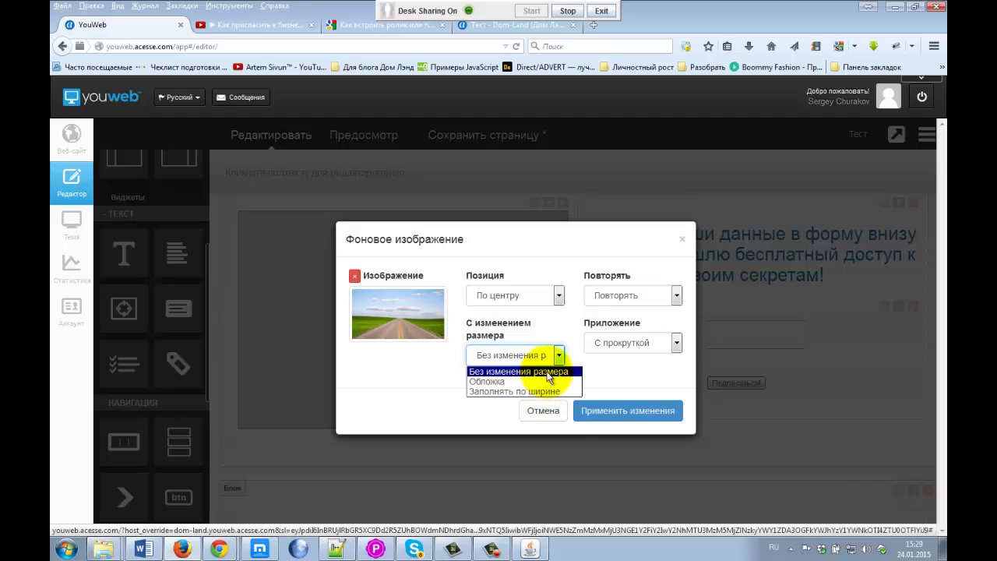
pyautogui.click(538, 381)
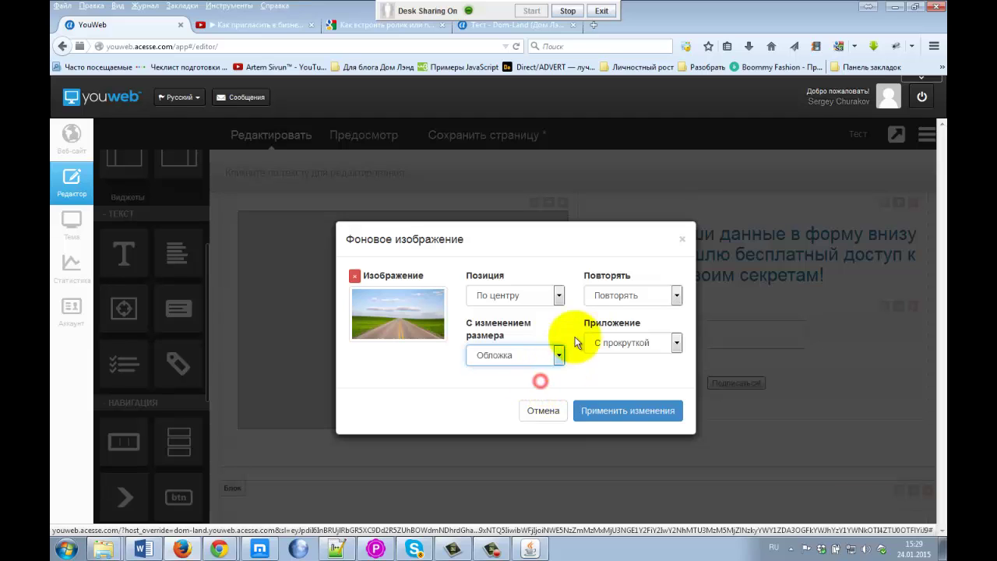
pyautogui.click(676, 298)
pyautogui.click(674, 316)
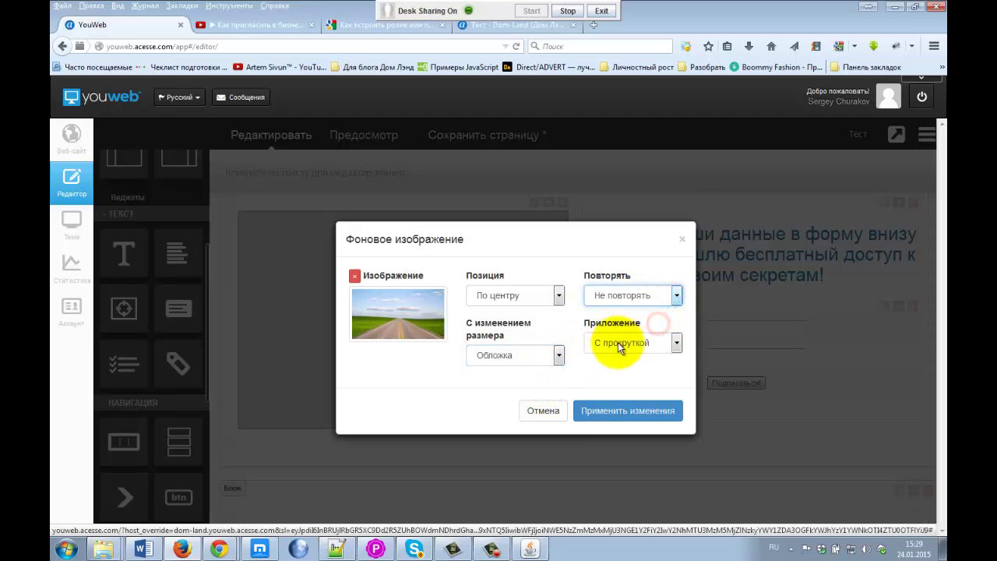
pyautogui.click(661, 345)
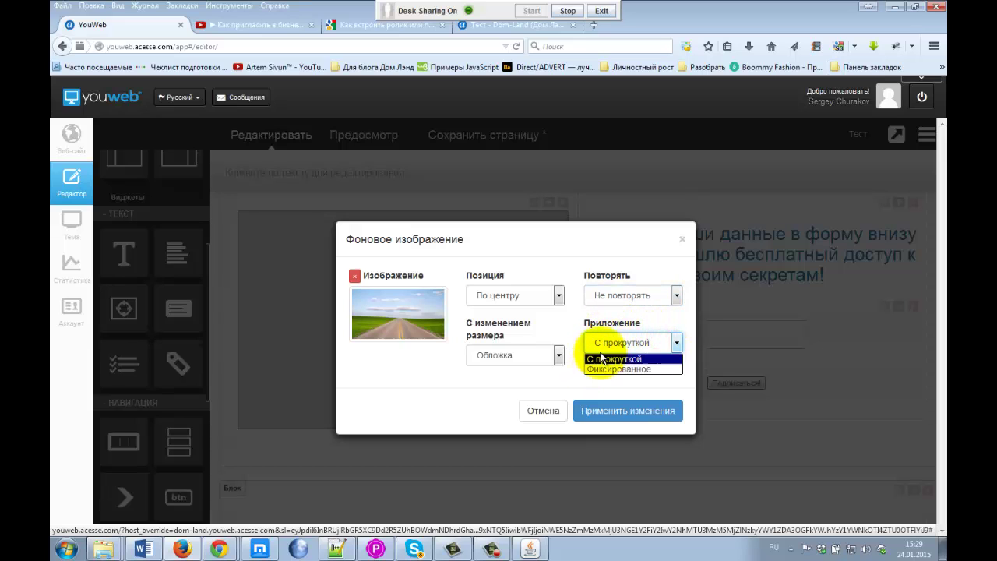
pyautogui.click(577, 330)
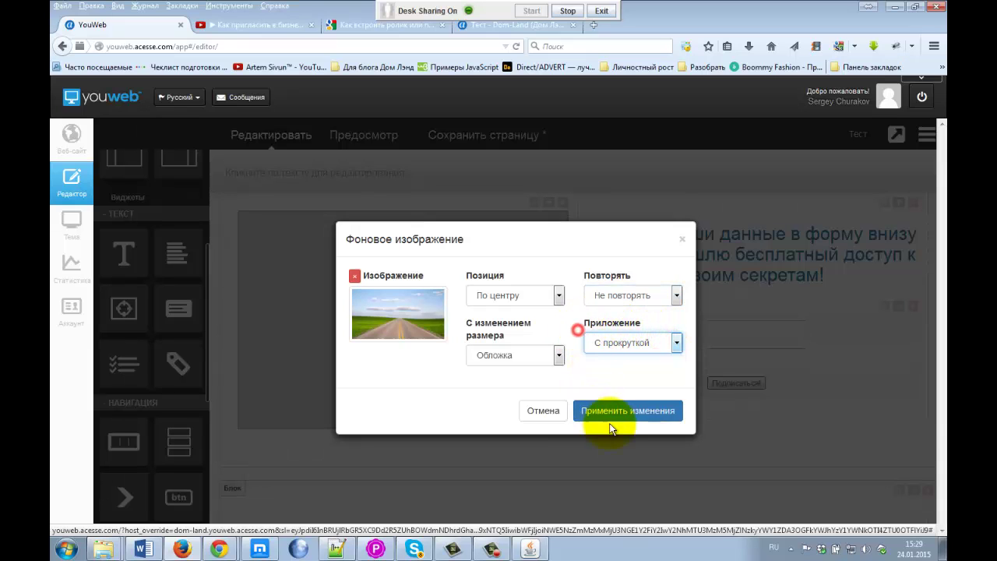